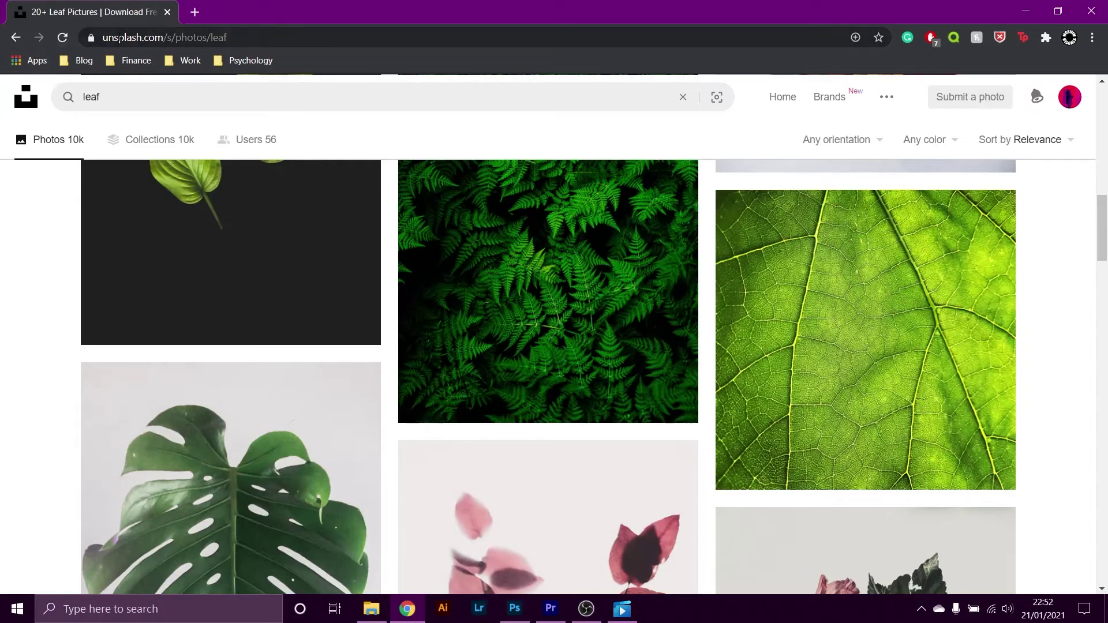
# Search Unsplash for "face" photos and browse the results.
pyautogui.moveTo(112, 94); pyautogui.dragTo(67, 95)
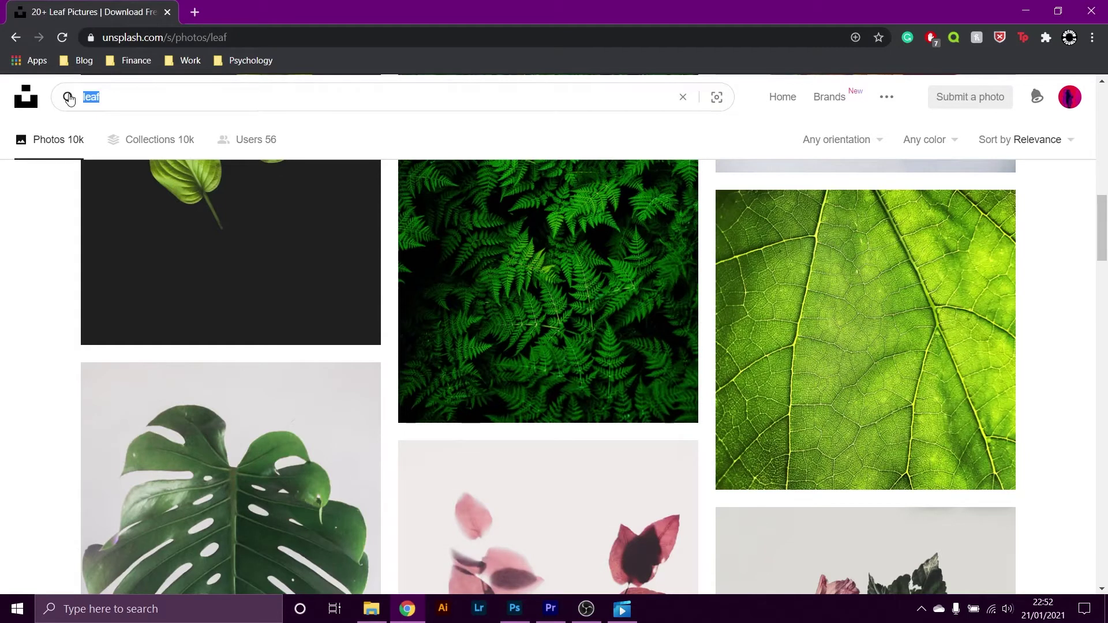
pyautogui.press('BackSpace')
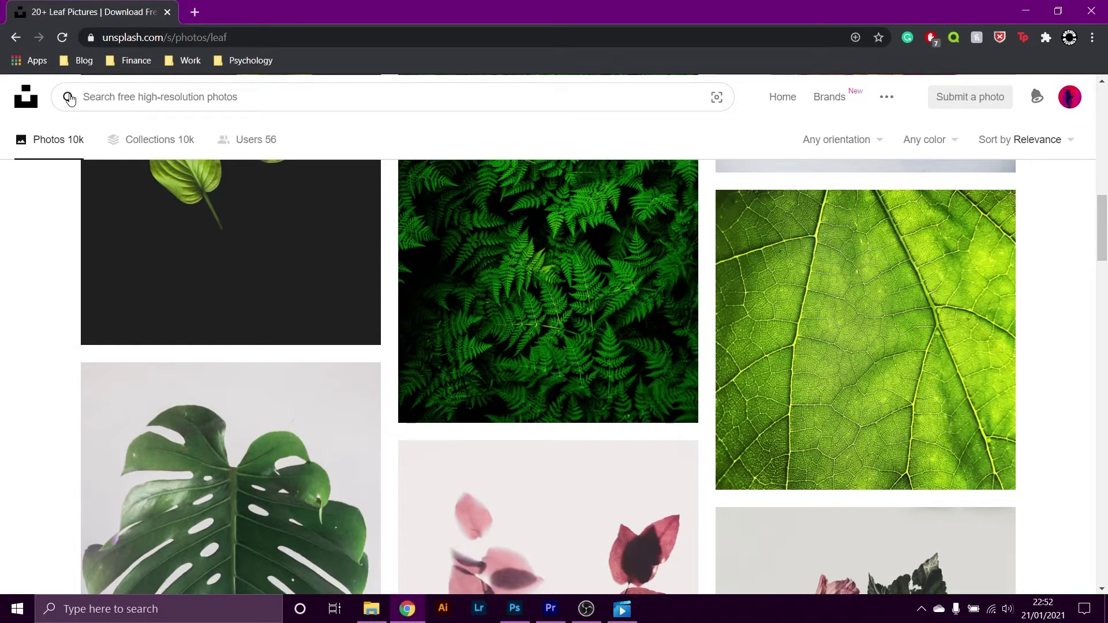
pyautogui.write('face')
pyautogui.press('Return')
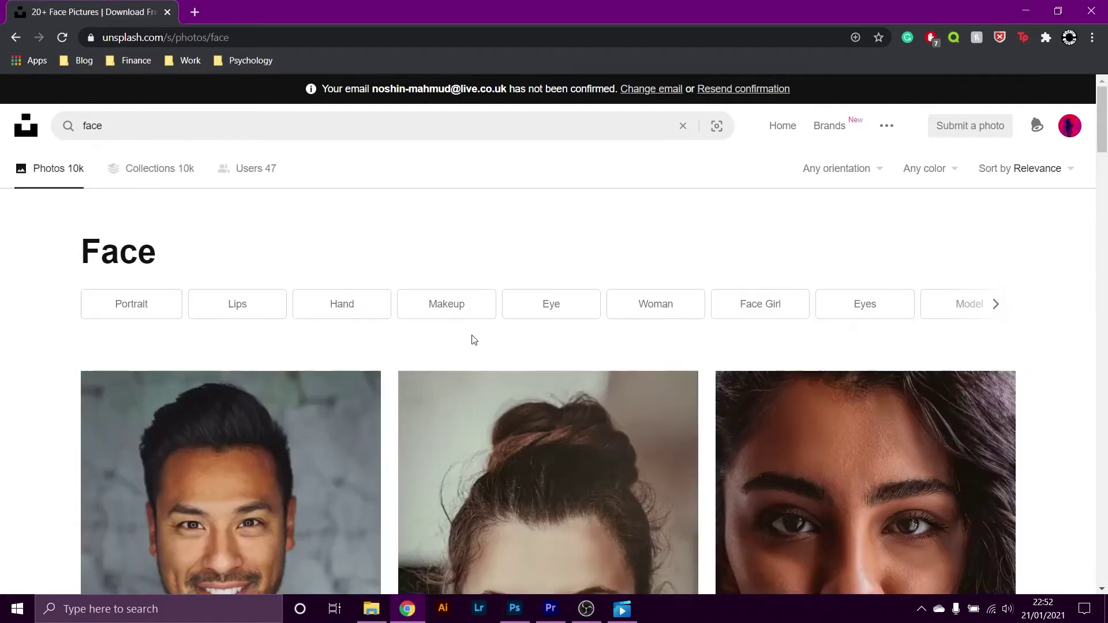
pyautogui.scroll(-6, 453, 319)
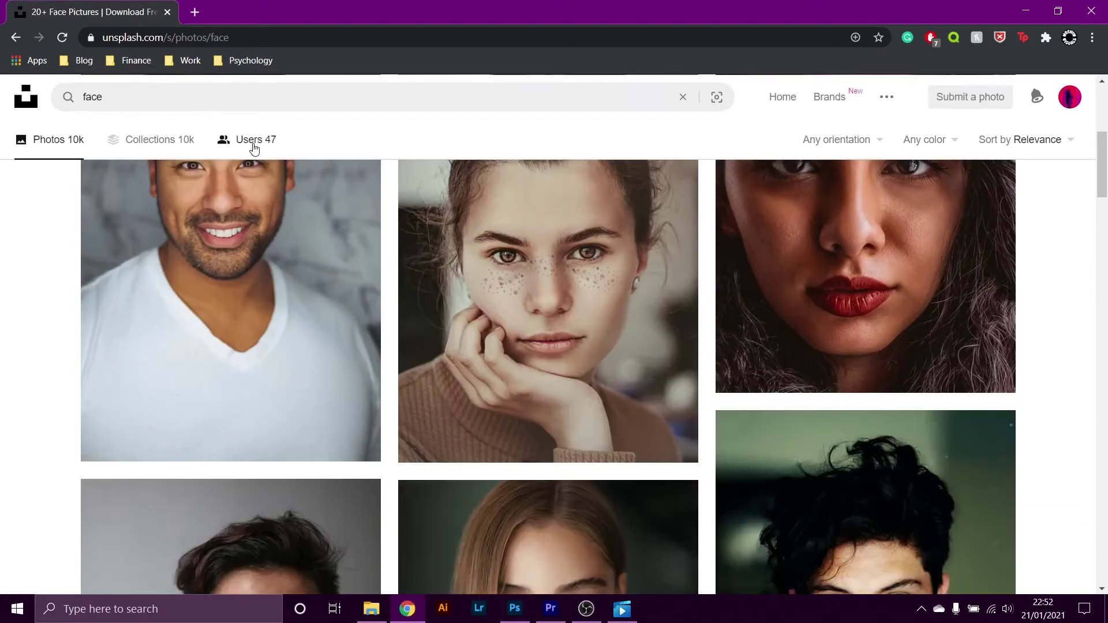
pyautogui.scroll(6, 255, 150)
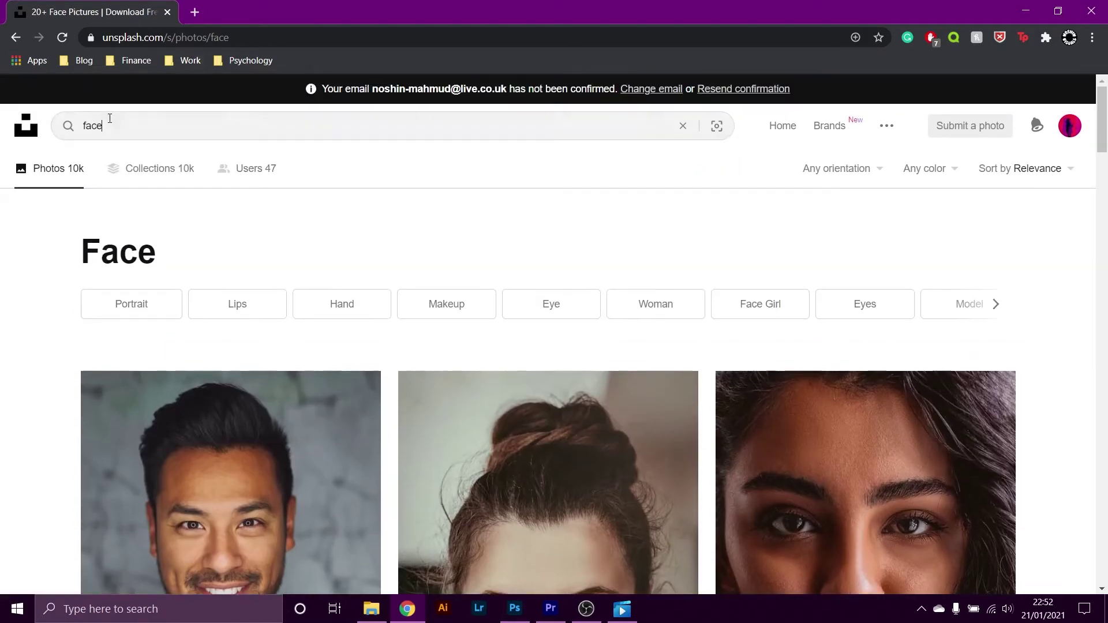
# Search Unsplash for "nasa" photos and look through the space images.
pyautogui.moveTo(107, 124); pyautogui.dragTo(49, 126)
pyautogui.press('BackSpace')
pyautogui.write('nasa')
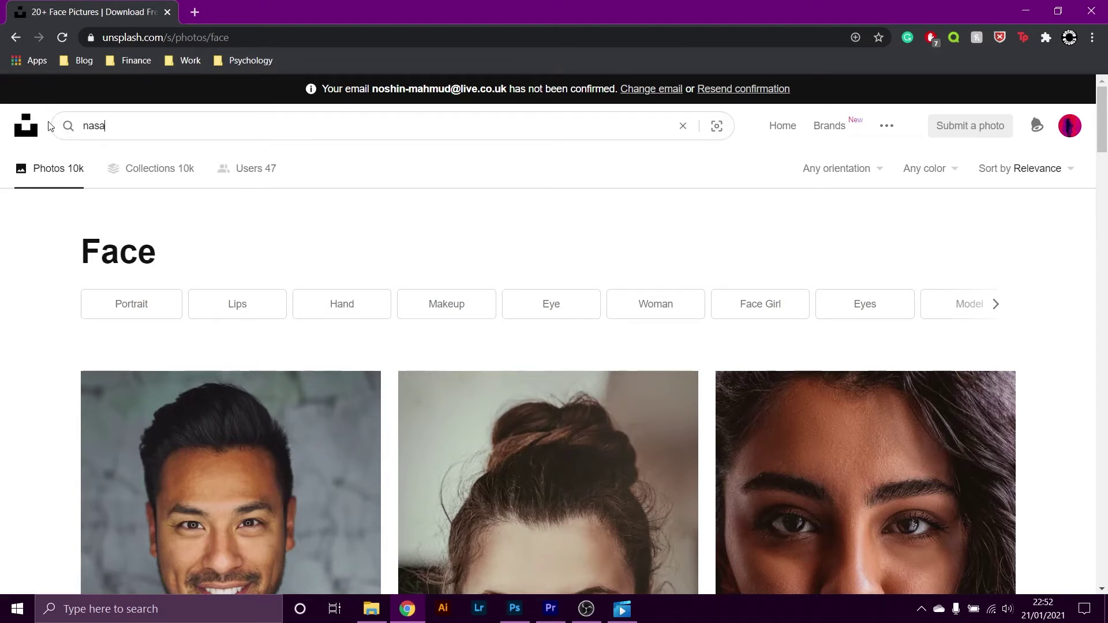
pyautogui.press('Return')
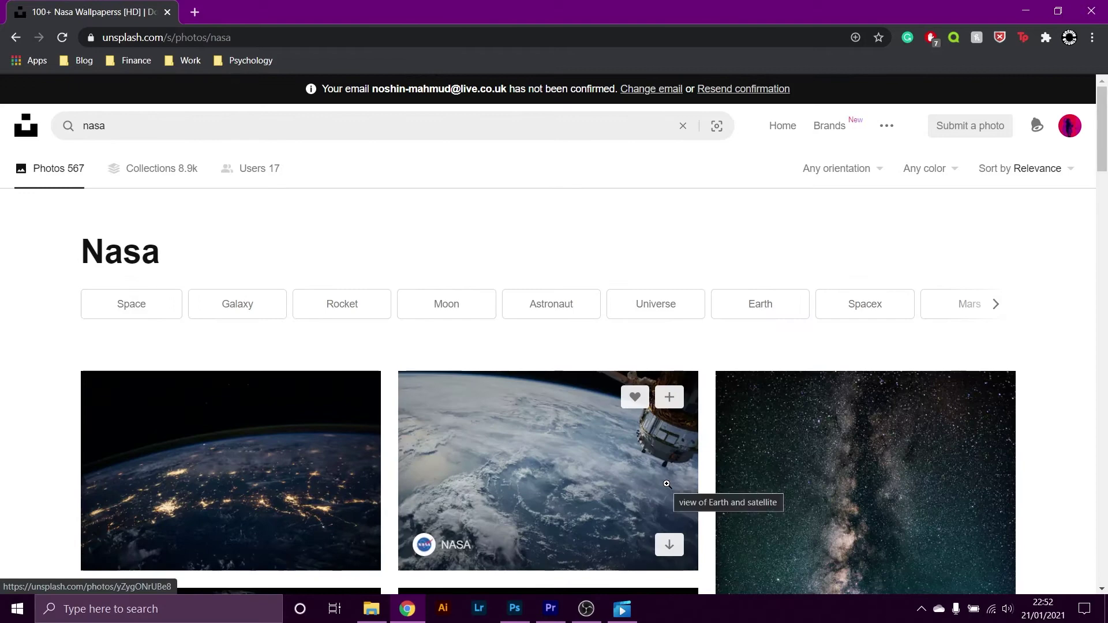
pyautogui.scroll(-2, 666, 483)
pyautogui.scroll(-7, 667, 483)
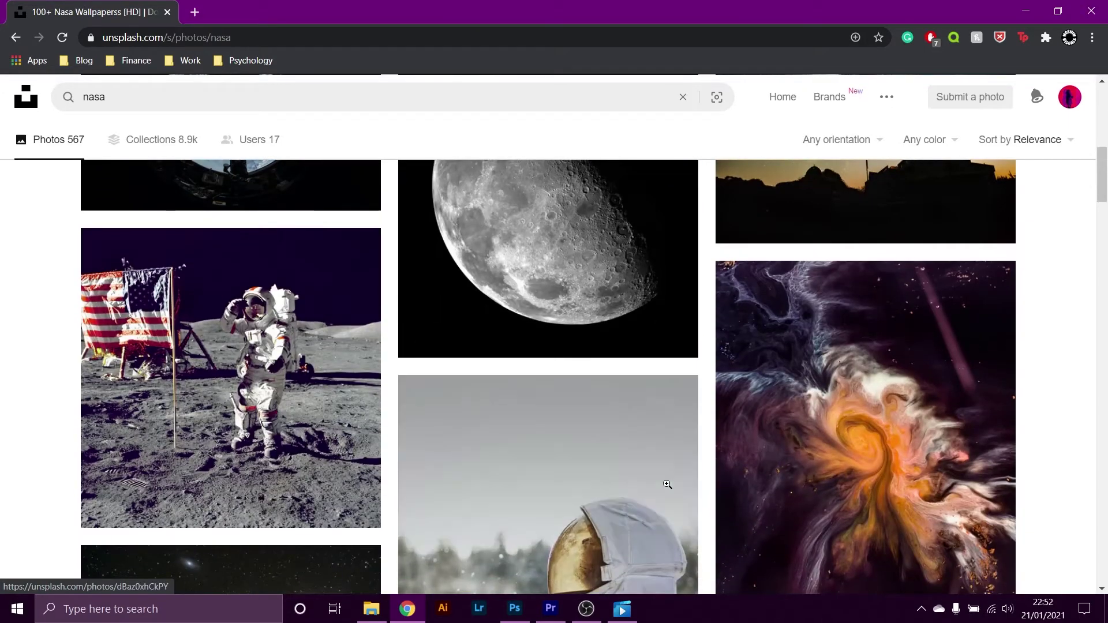
pyautogui.scroll(2, 666, 483)
pyautogui.scroll(7, 666, 483)
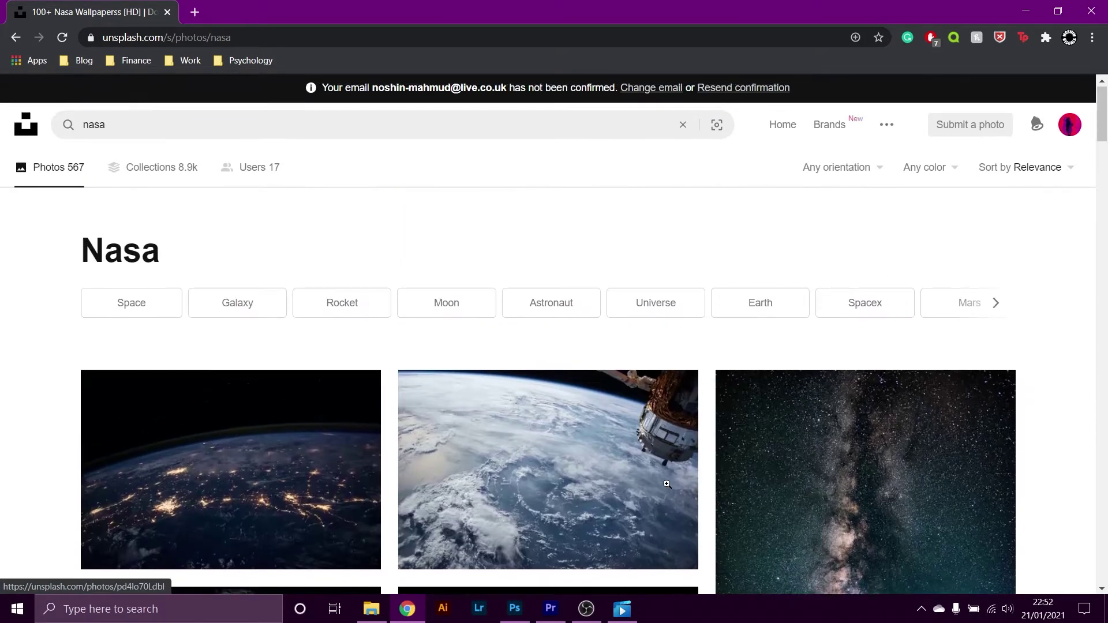
pyautogui.scroll(-5, 667, 484)
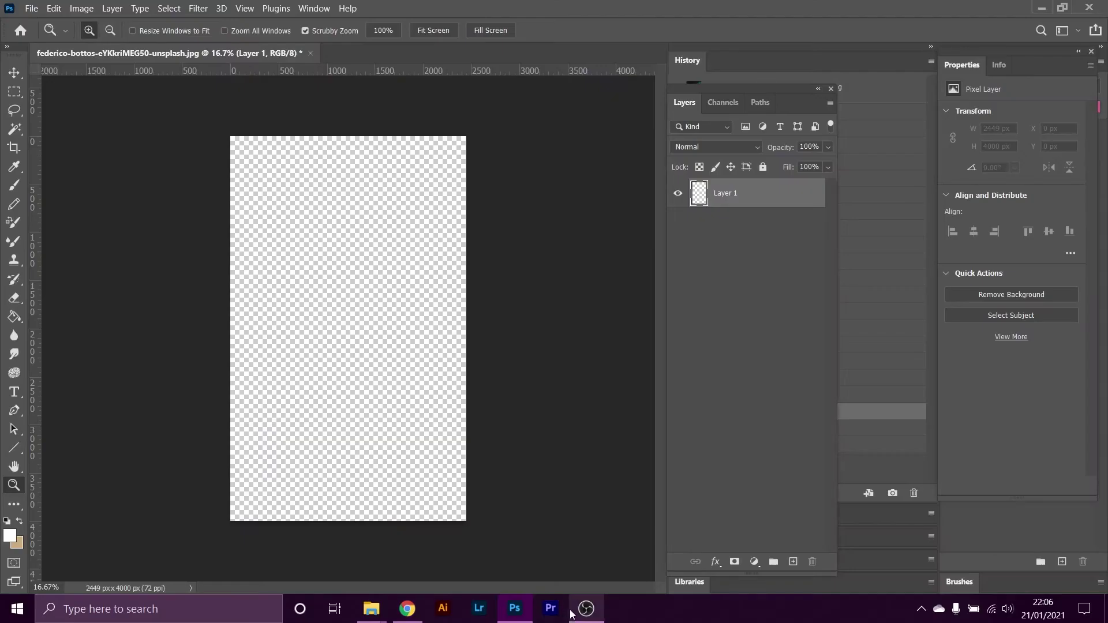
# Switch to Photoshop, close the Screen Recording OBS folder window and place the northern lights photo from Tutorial Files onto the blank canvas.
pyautogui.moveTo(579, 611)
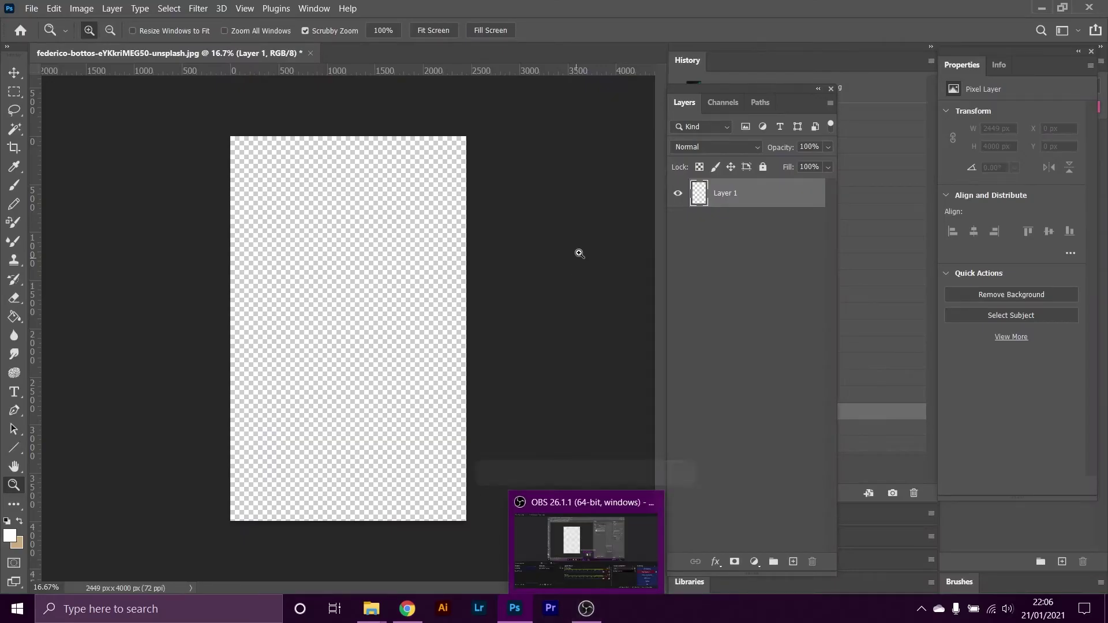
pyautogui.moveTo(377, 603)
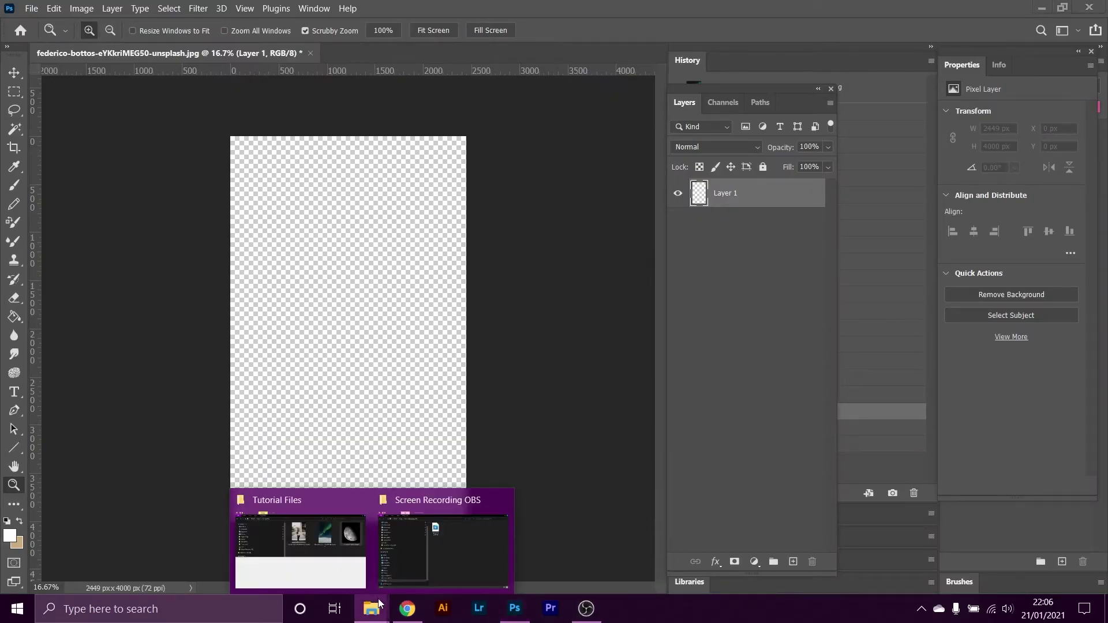
pyautogui.click(503, 498)
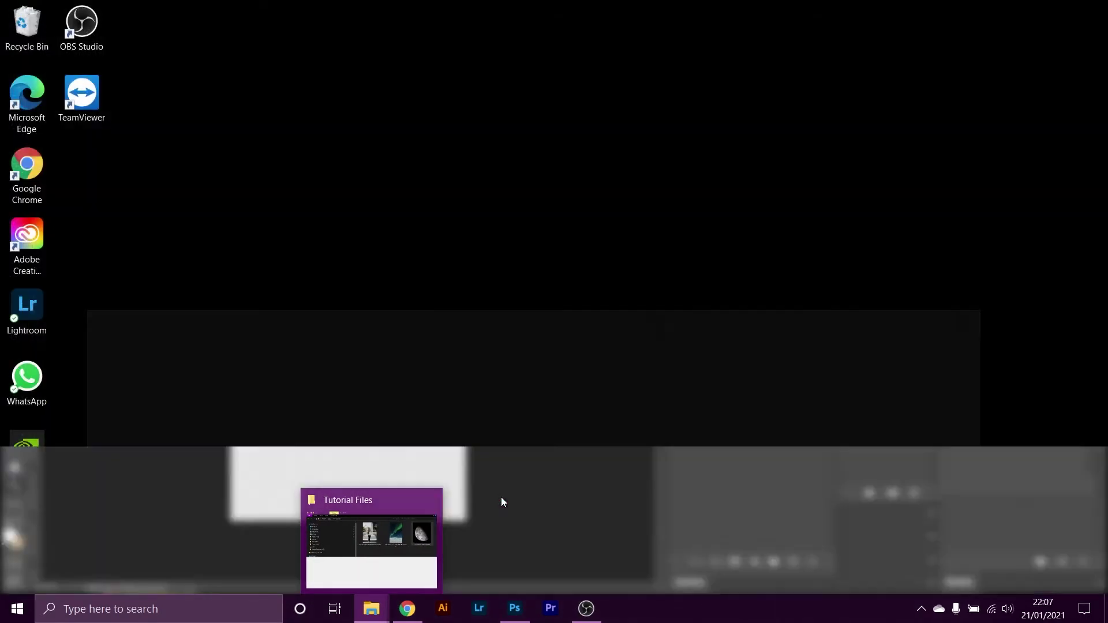
pyautogui.click(402, 537)
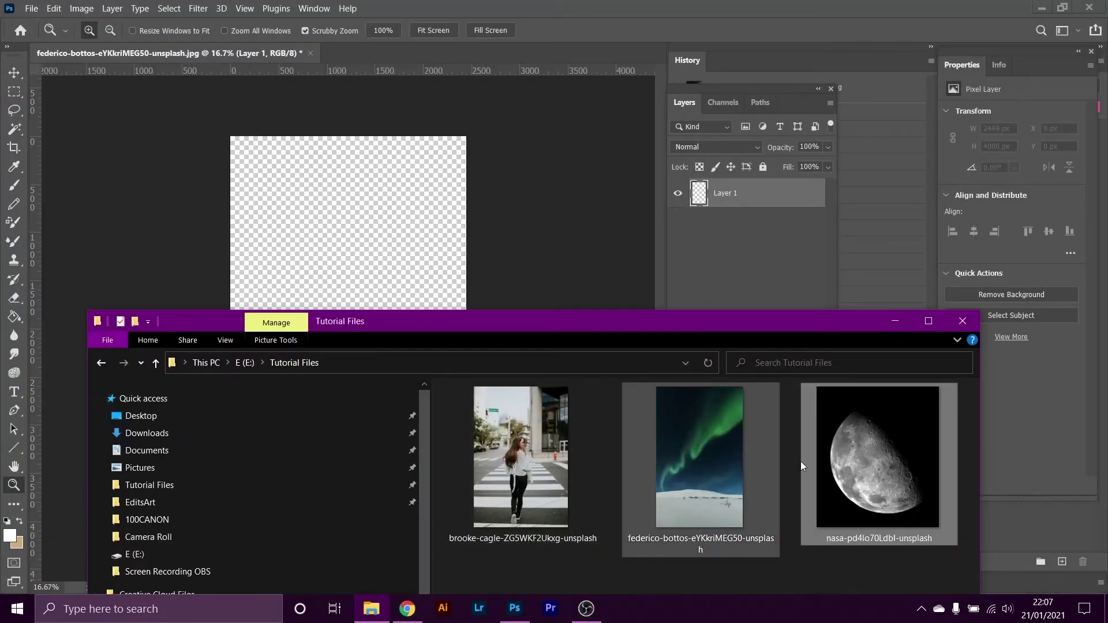
pyautogui.moveTo(655, 438); pyautogui.dragTo(383, 210)
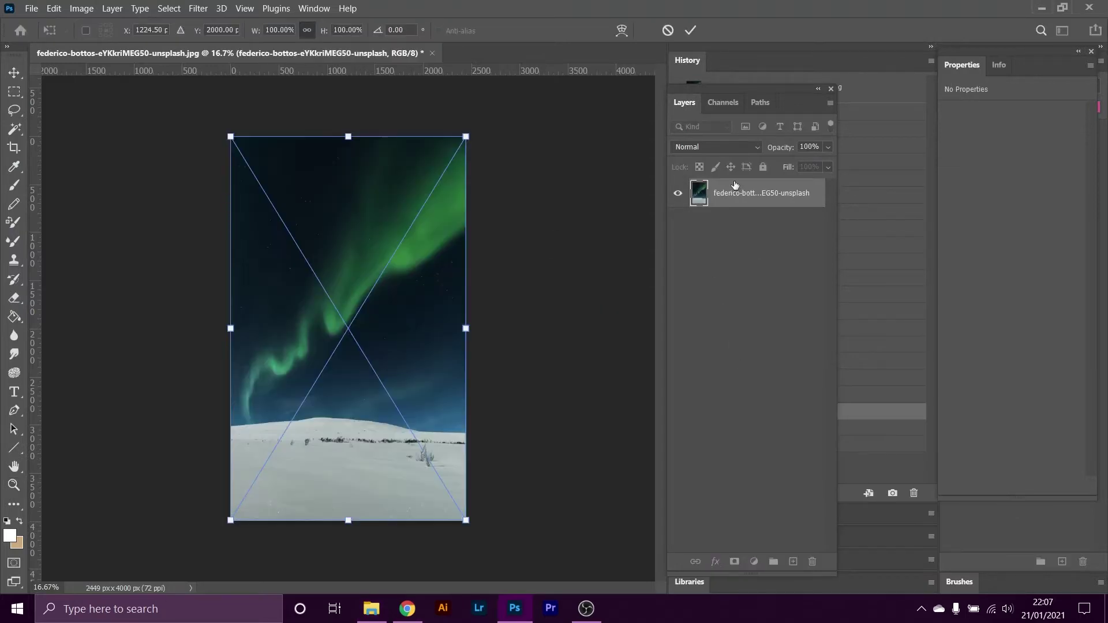
# Commit the placed northern lights image and rename its layer Sky.
pyautogui.doubleClick(744, 195)
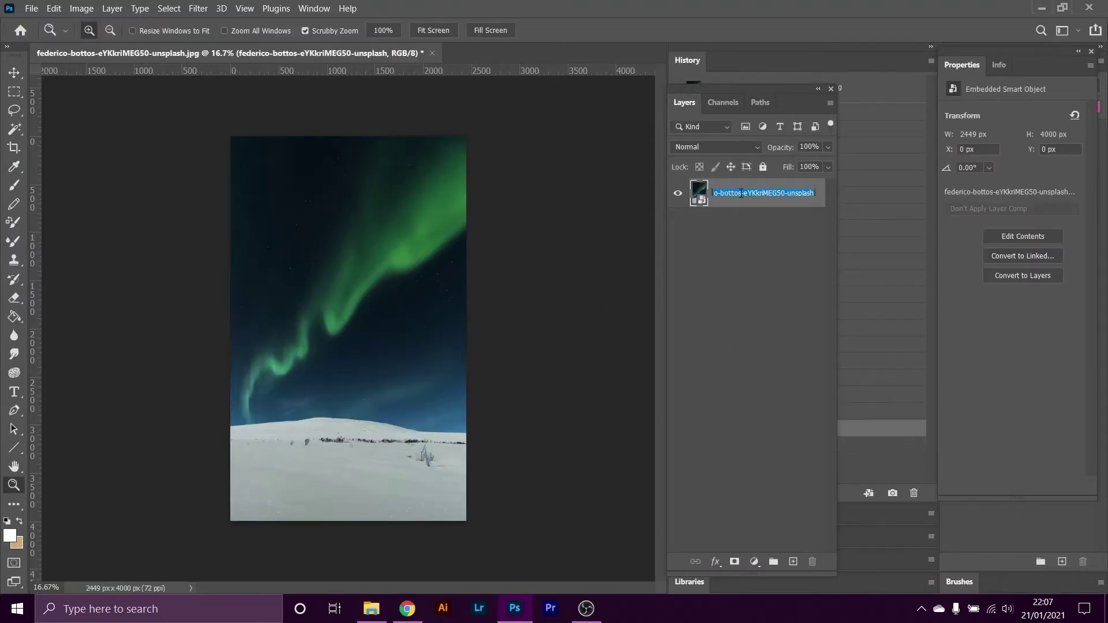
pyautogui.press('BackSpace')
pyautogui.click(738, 240)
pyautogui.click(743, 203)
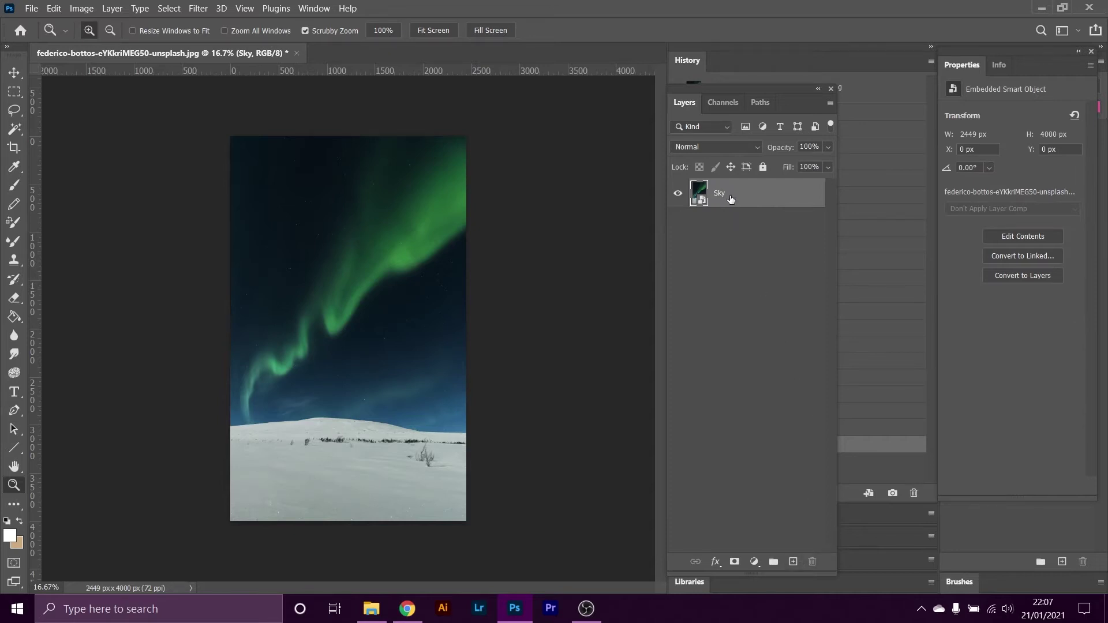
# Add a Curves adjustment layer above the Sky layer and clip it to that layer.
pyautogui.rightClick(731, 197)
pyautogui.click(98, 83)
pyautogui.click(108, 8)
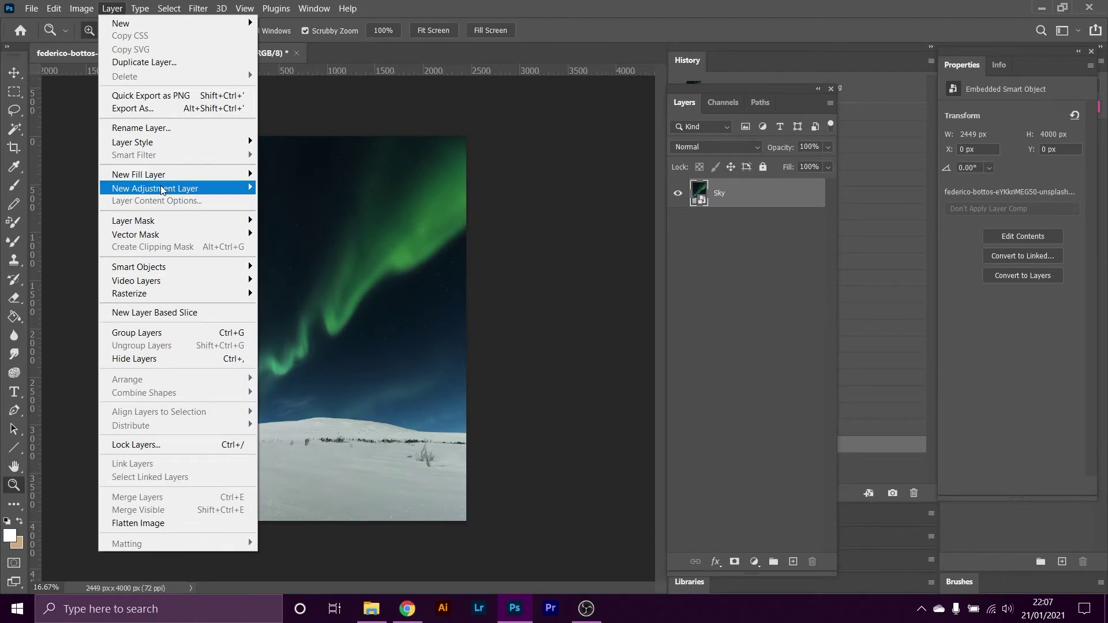
pyautogui.moveTo(162, 191)
pyautogui.click(283, 214)
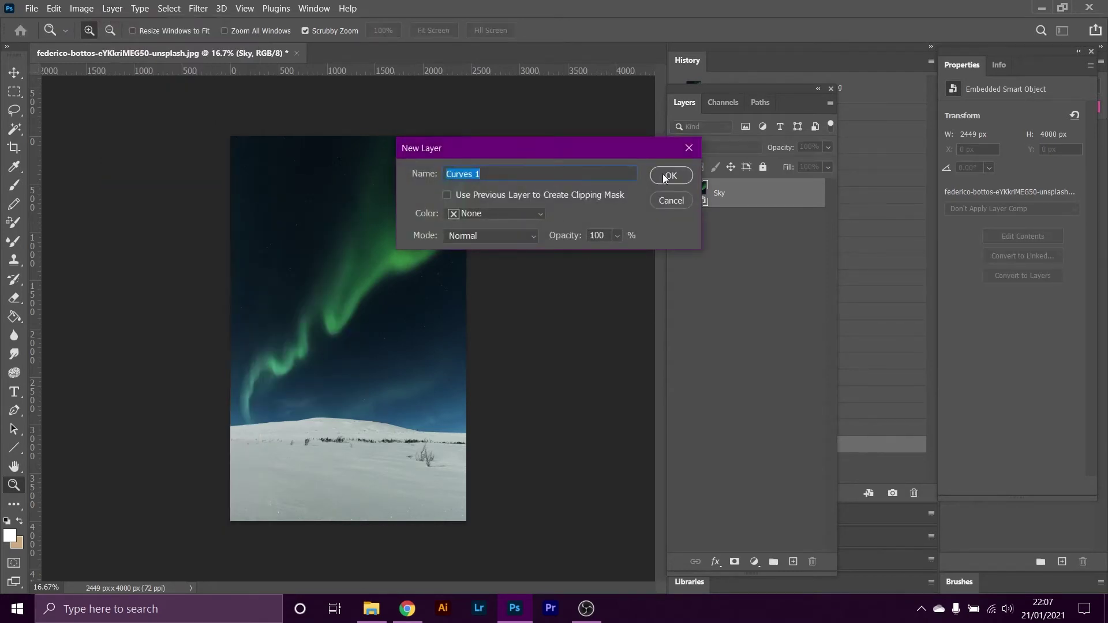
pyautogui.click(664, 176)
pyautogui.rightClick(750, 197)
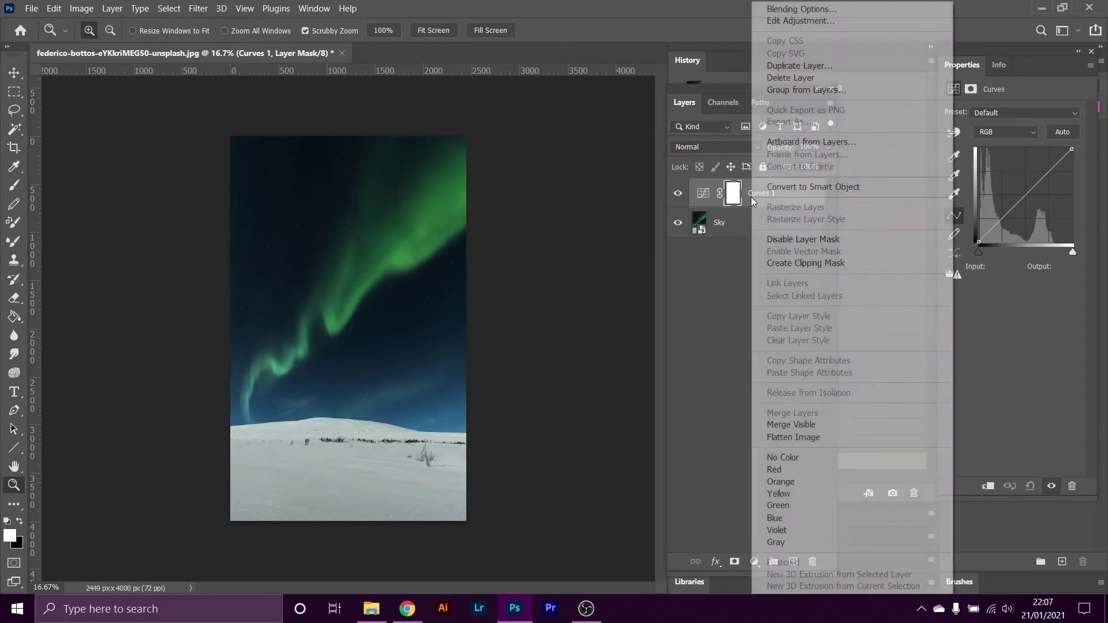
pyautogui.click(796, 263)
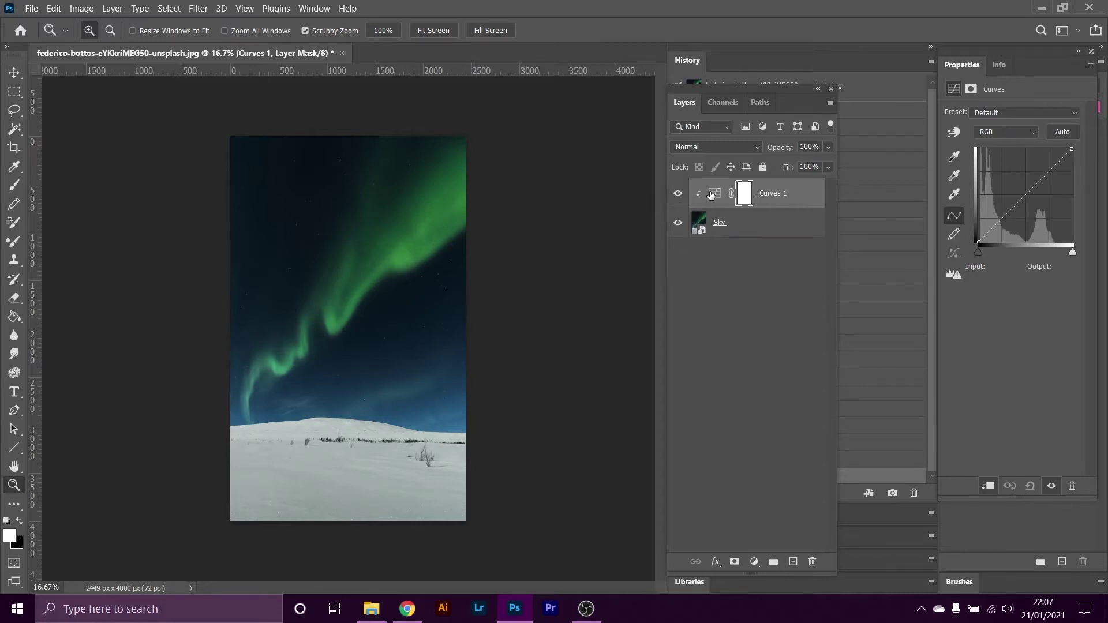
# Shape the RGB curve into a wave of several alternating peaks and dips to give the sky surreal colours.
pyautogui.moveTo(985, 235); pyautogui.dragTo(1060, 181)
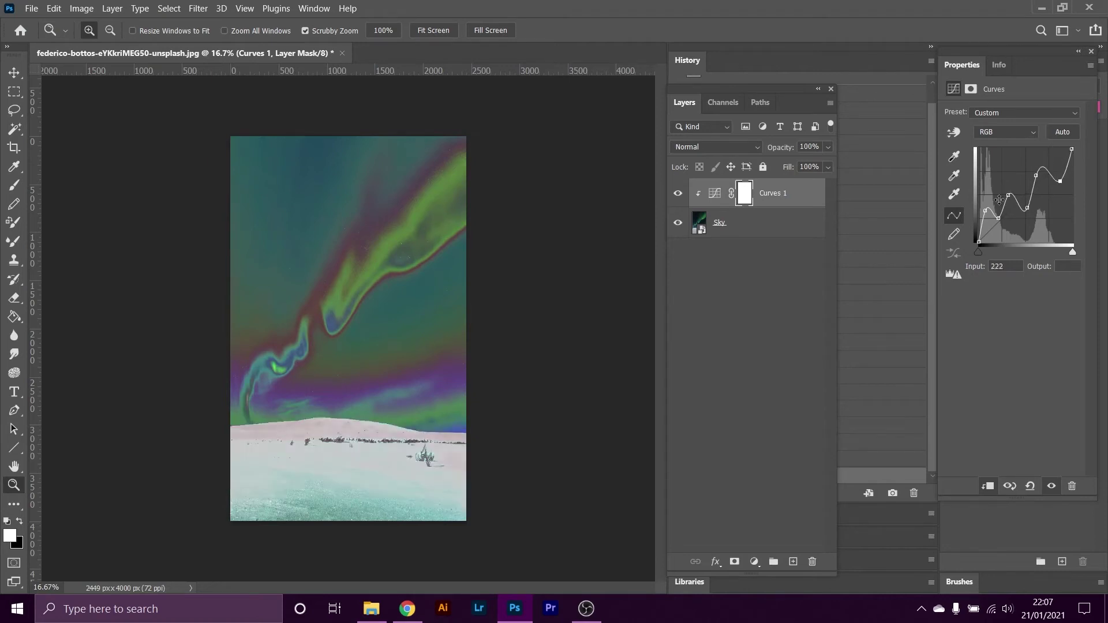
pyautogui.moveTo(985, 209); pyautogui.dragTo(1003, 222)
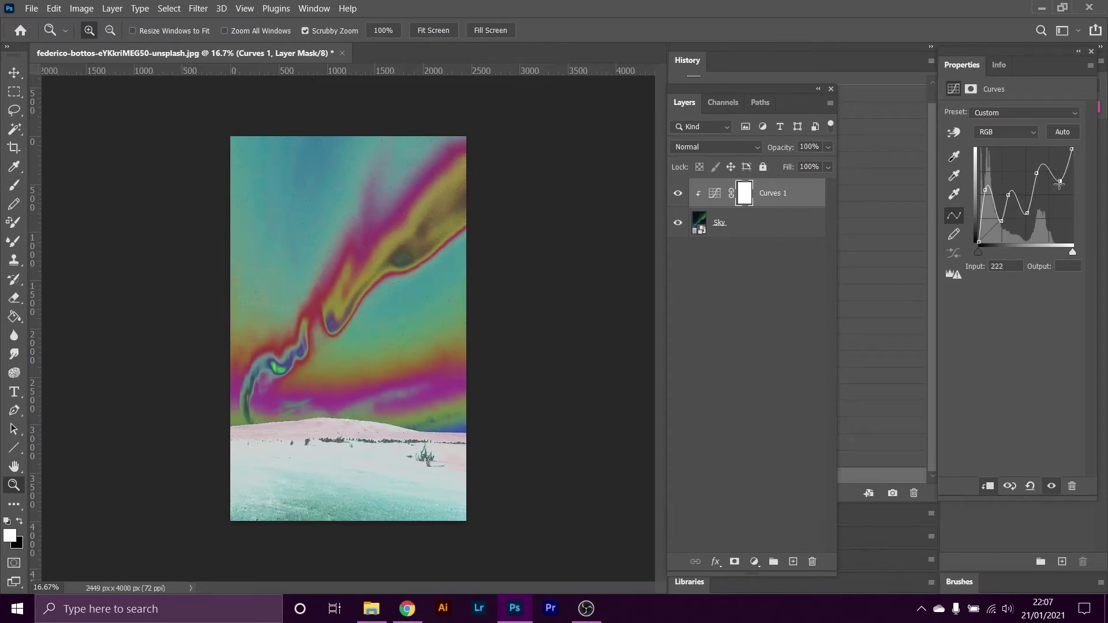
pyautogui.moveTo(1059, 183); pyautogui.dragTo(1037, 165)
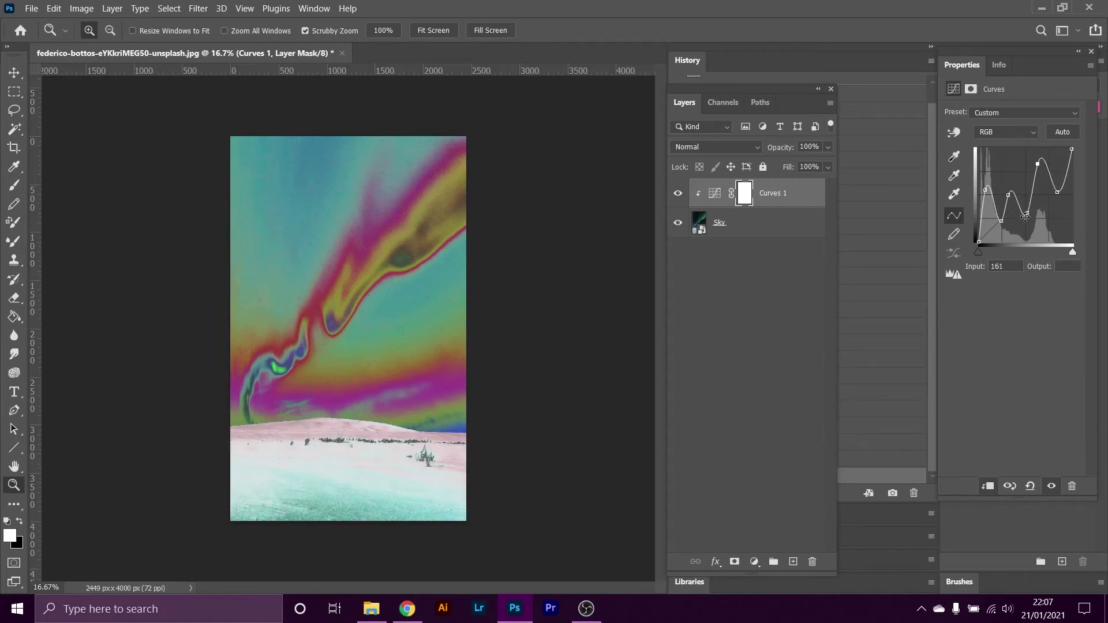
# Bend the Red channel curve into alternating peaks and dips to shift the sky and snow colours.
pyautogui.click(1007, 132)
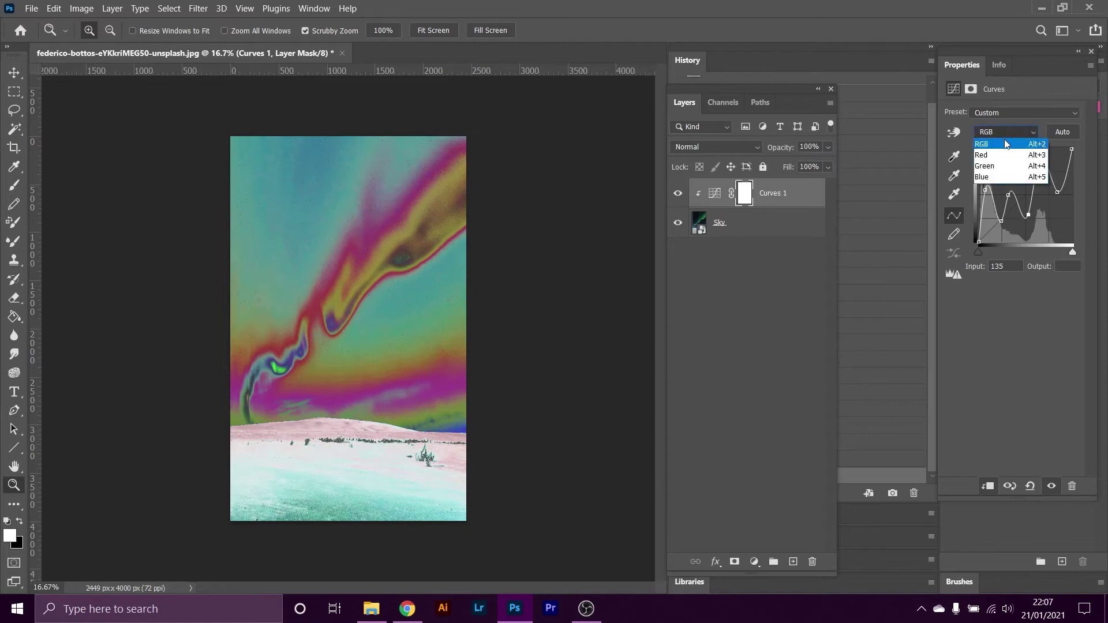
pyautogui.click(992, 147)
pyautogui.moveTo(995, 218)
pyautogui.mouseDown()
pyautogui.moveTo(991, 180)
pyautogui.moveTo(1010, 200)
pyautogui.moveTo(1029, 179)
pyautogui.moveTo(1053, 188)
pyautogui.moveTo(1011, 228)
pyautogui.mouseUp()
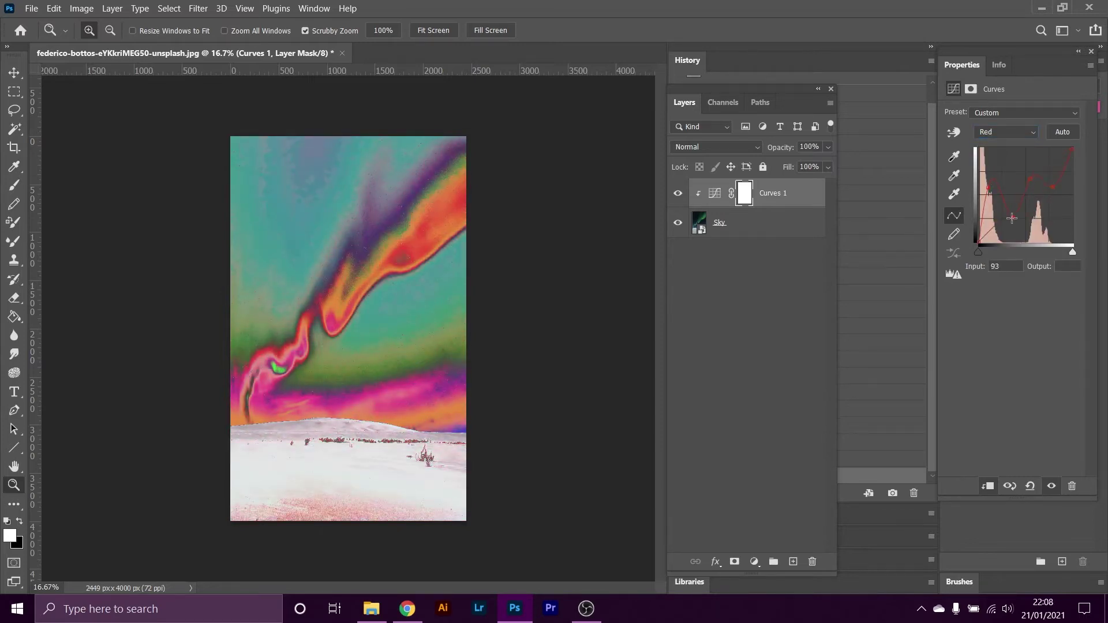
pyautogui.click(990, 189)
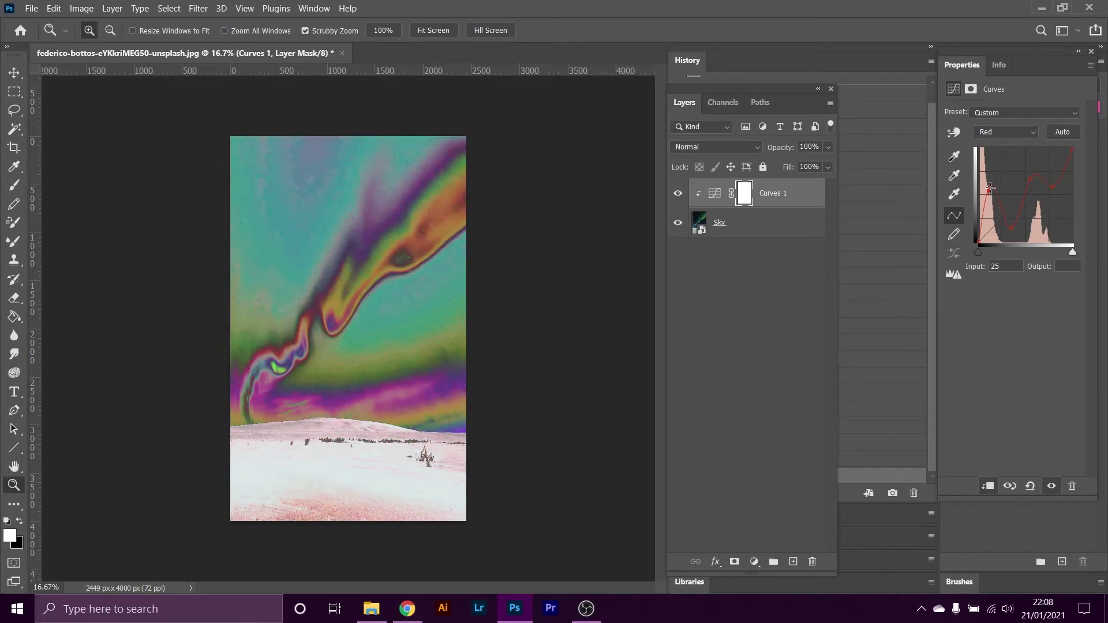
pyautogui.moveTo(991, 186); pyautogui.dragTo(1046, 180)
pyautogui.click(992, 184)
# Reshape the Green channel curve with several points, raising the midtones and lowering the highlights.
pyautogui.click(1000, 133)
pyautogui.click(998, 164)
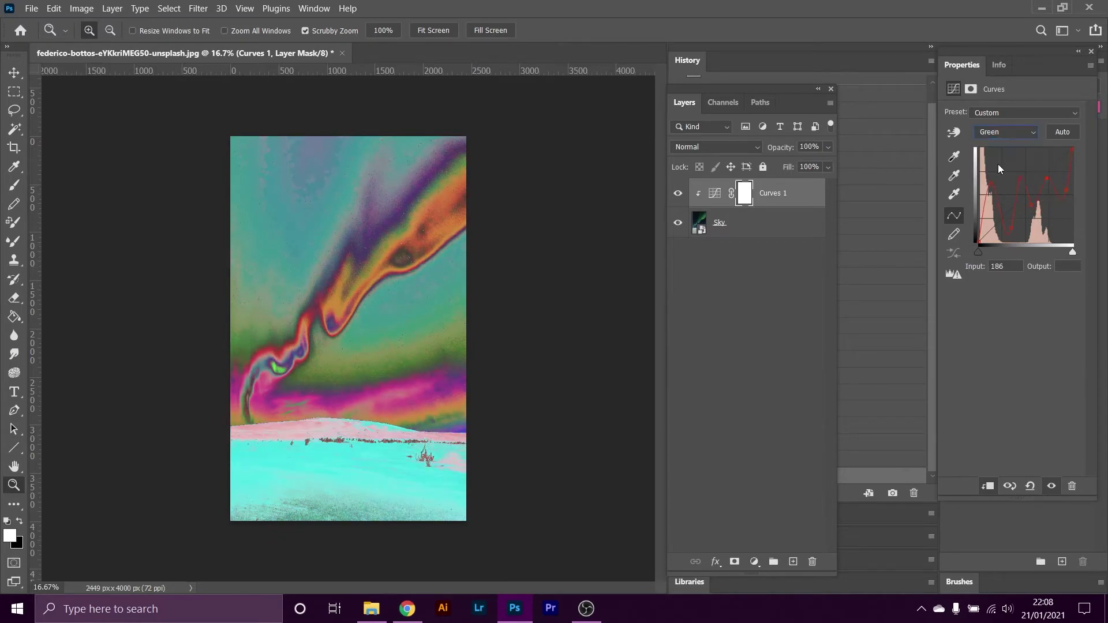
pyautogui.moveTo(998, 222)
pyautogui.mouseDown()
pyautogui.moveTo(1016, 173)
pyautogui.moveTo(1011, 222)
pyautogui.moveTo(1018, 193)
pyautogui.moveTo(1041, 181)
pyautogui.moveTo(1004, 206)
pyautogui.moveTo(1006, 221)
pyautogui.mouseUp()
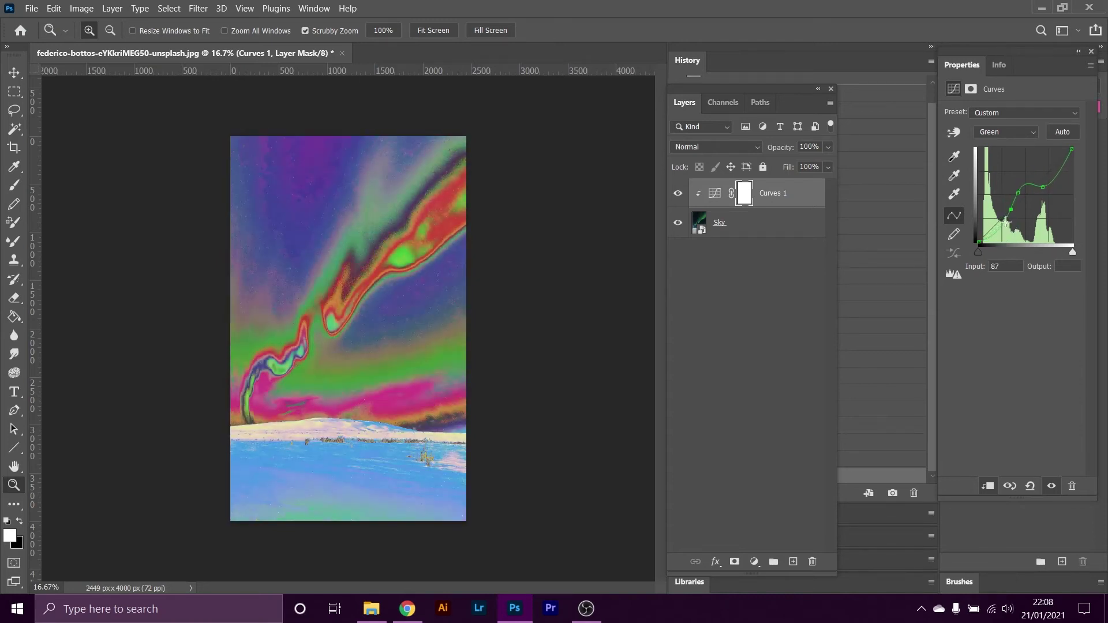
pyautogui.moveTo(1061, 166)
pyautogui.mouseDown()
pyautogui.moveTo(1066, 182)
pyautogui.moveTo(1064, 173)
pyautogui.mouseUp()
# Reshape the Blue channel curve with several points, raising the shadows strongly and adding a dip in the midtones.
pyautogui.click(1006, 131)
pyautogui.click(993, 181)
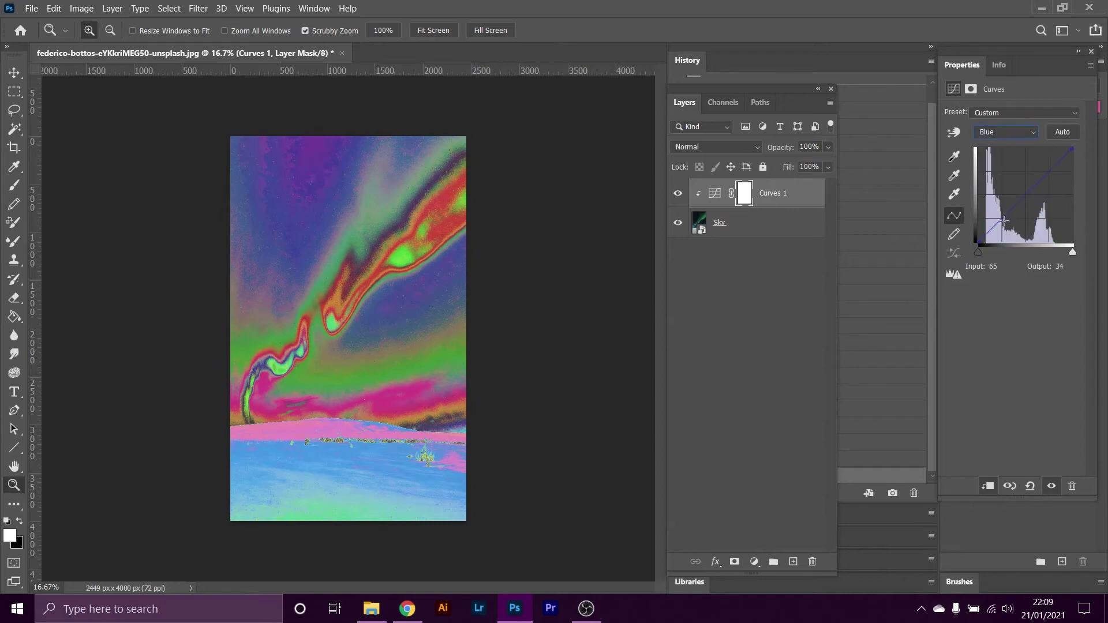
pyautogui.moveTo(992, 227); pyautogui.dragTo(1044, 165)
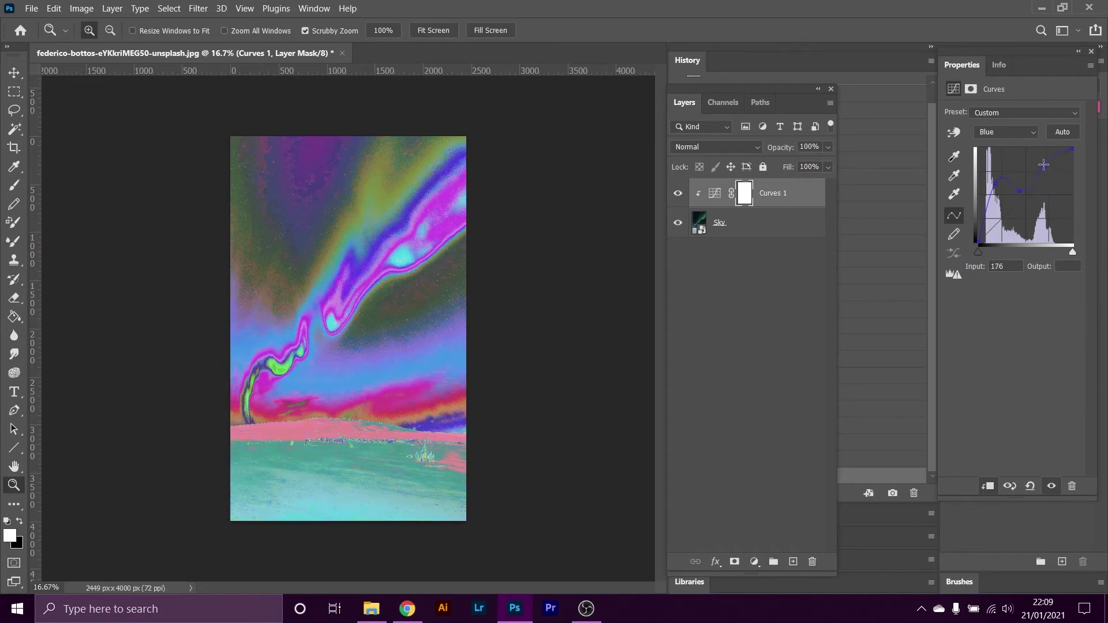
# Create a new empty layer above Curves 1 and name it Land.
pyautogui.click(760, 278)
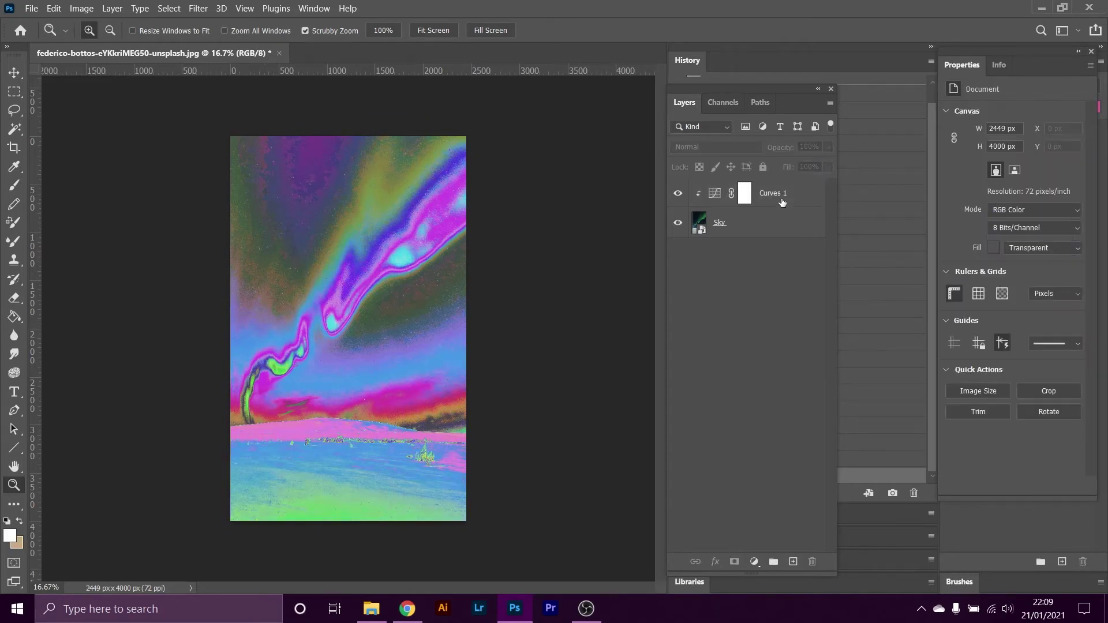
pyautogui.click(779, 203)
pyautogui.click(793, 561)
pyautogui.doubleClick(724, 193)
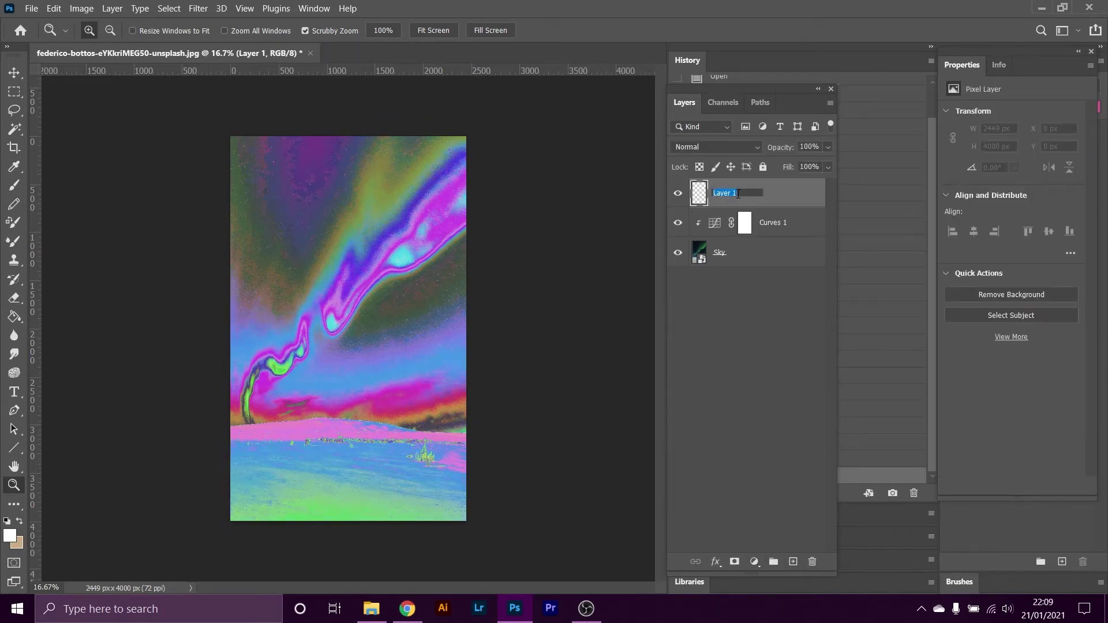
pyautogui.write('Land')
pyautogui.click(777, 197)
# Place the nasa-pd4lo70LdbI-unsplash moon image, rotate it 124.57° so its lit side faces up, and position it mid-canvas.
pyautogui.click(371, 608)
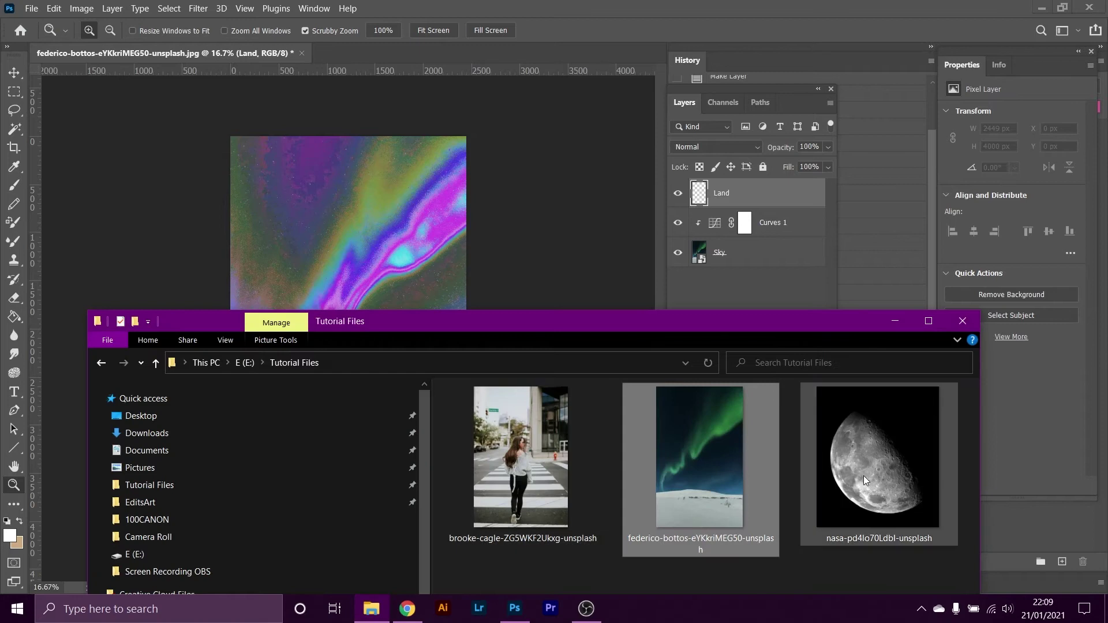
pyautogui.moveTo(863, 475); pyautogui.dragTo(349, 285)
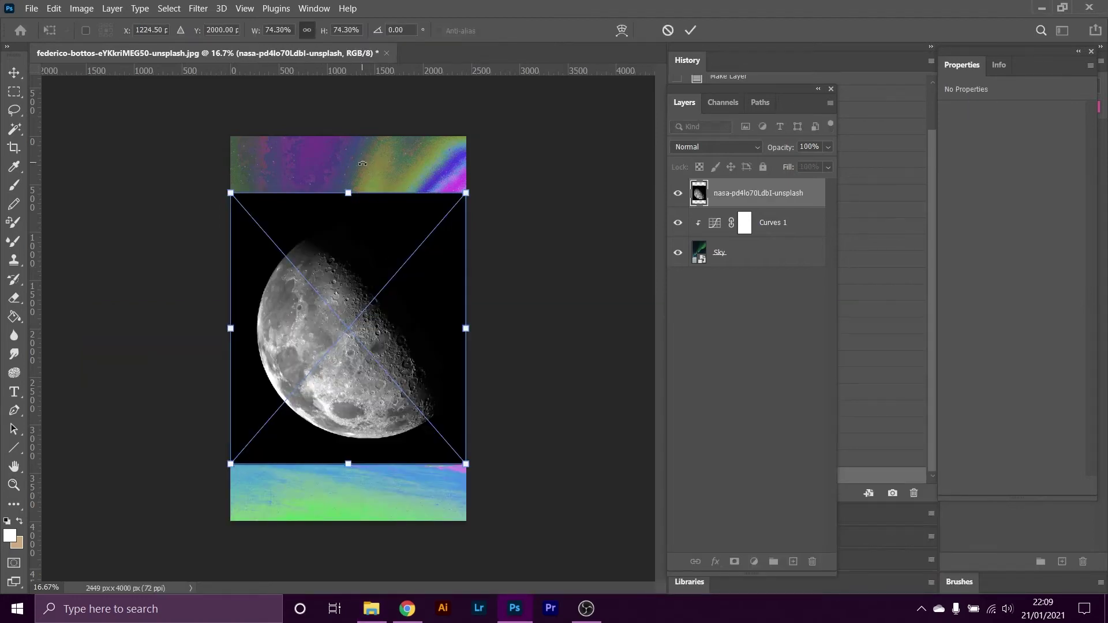
pyautogui.moveTo(363, 163); pyautogui.dragTo(528, 476)
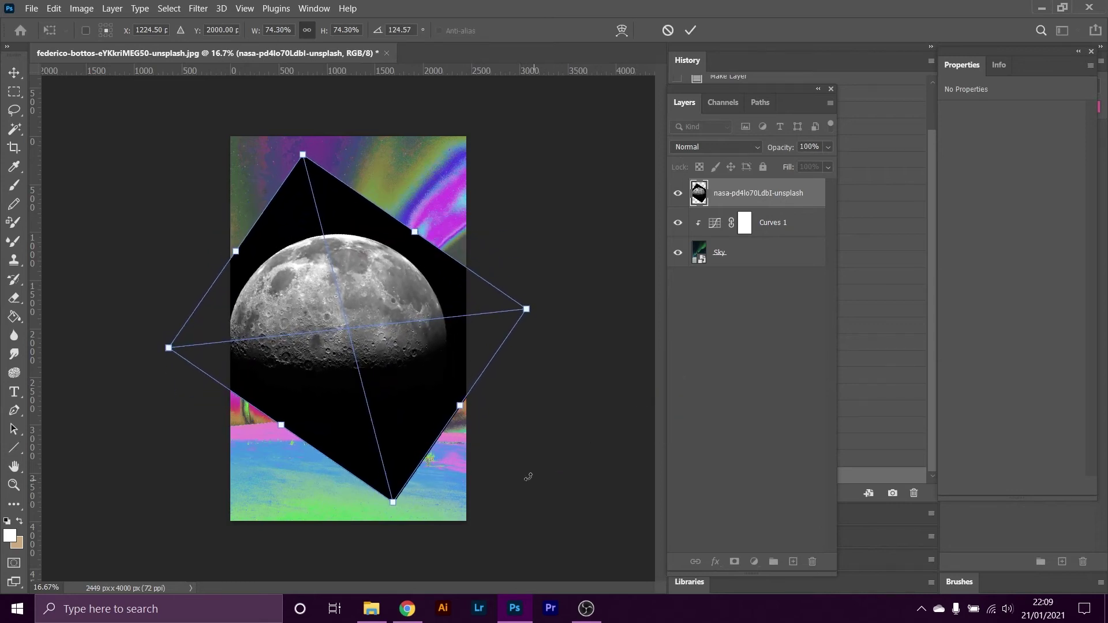
pyautogui.moveTo(324, 292); pyautogui.dragTo(347, 280)
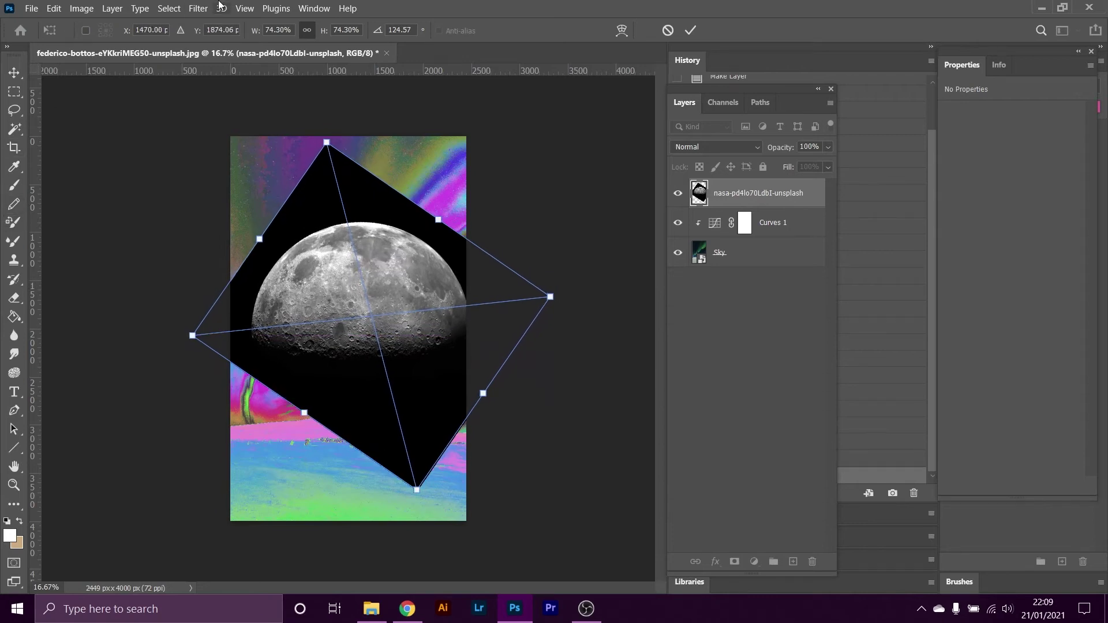
pyautogui.click(162, 8)
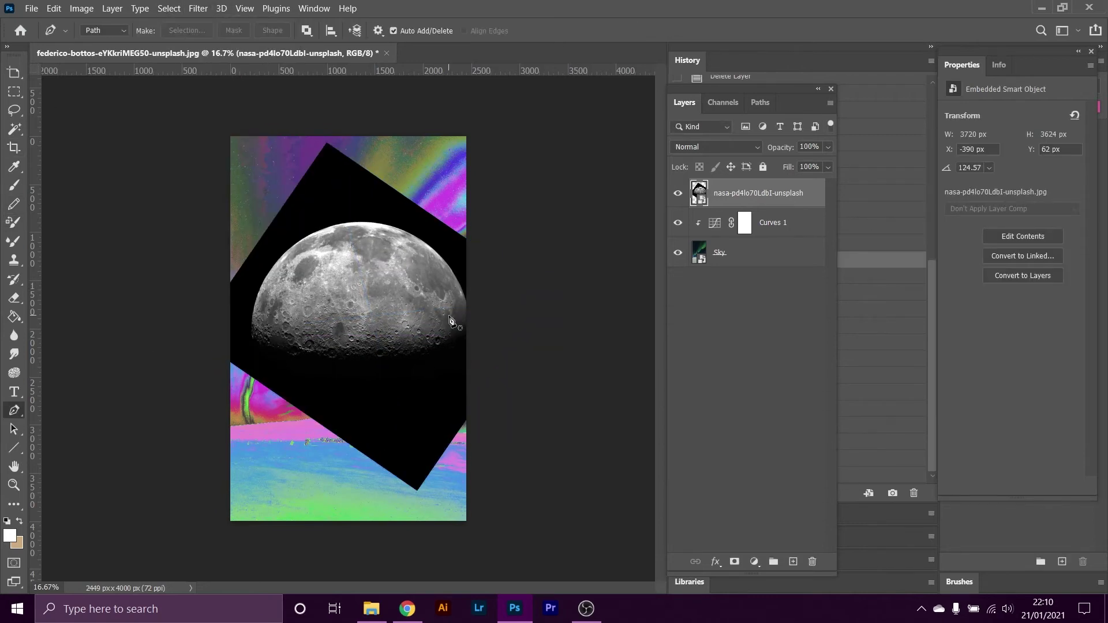
pyautogui.hotkey('ctrl', 'z')
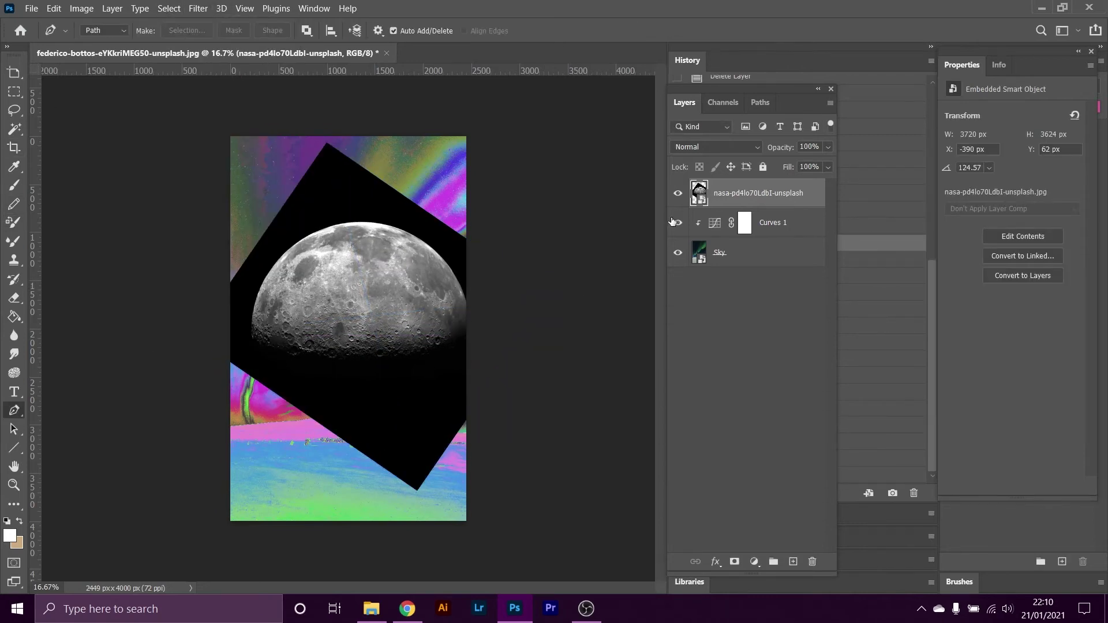
# Rasterize the placed moon layer and select the moon with Select Subject.
pyautogui.rightClick(772, 192)
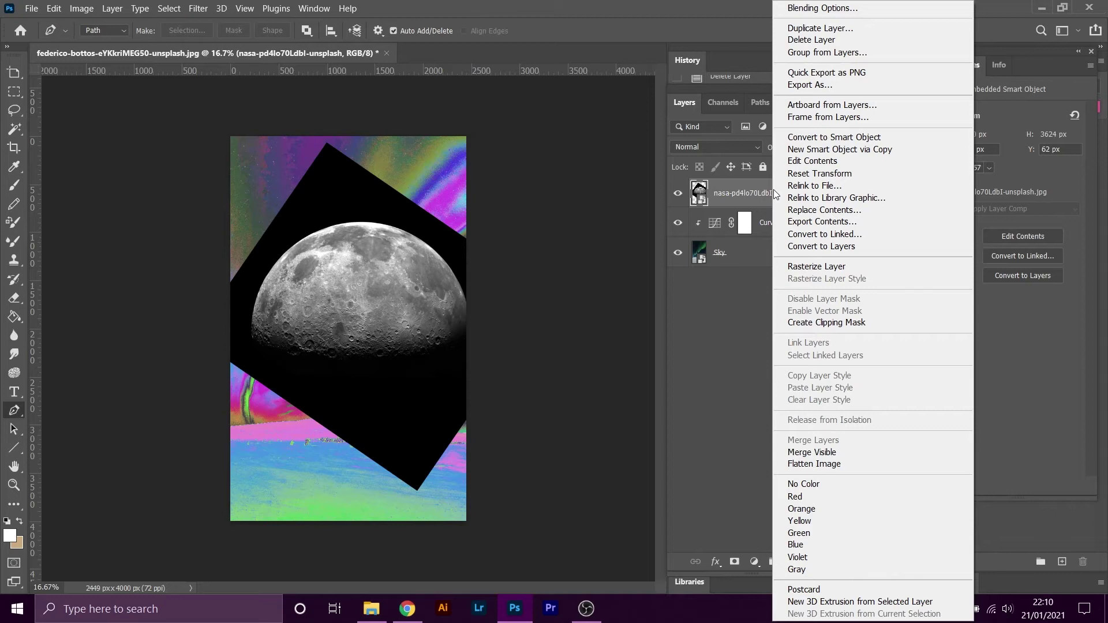
pyautogui.click(808, 267)
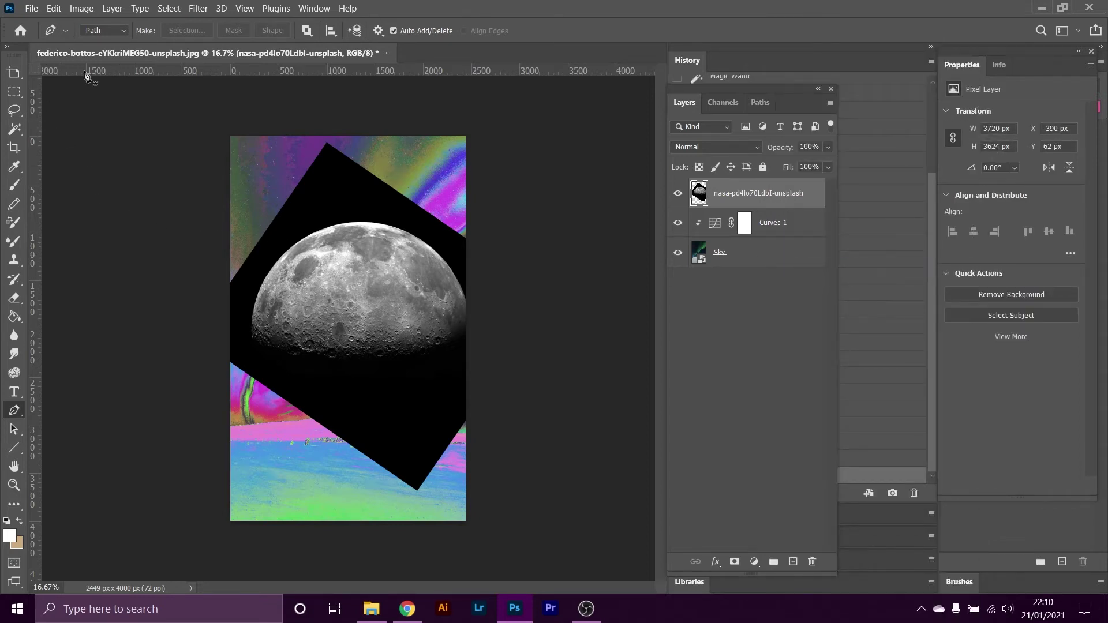
pyautogui.click(182, 13)
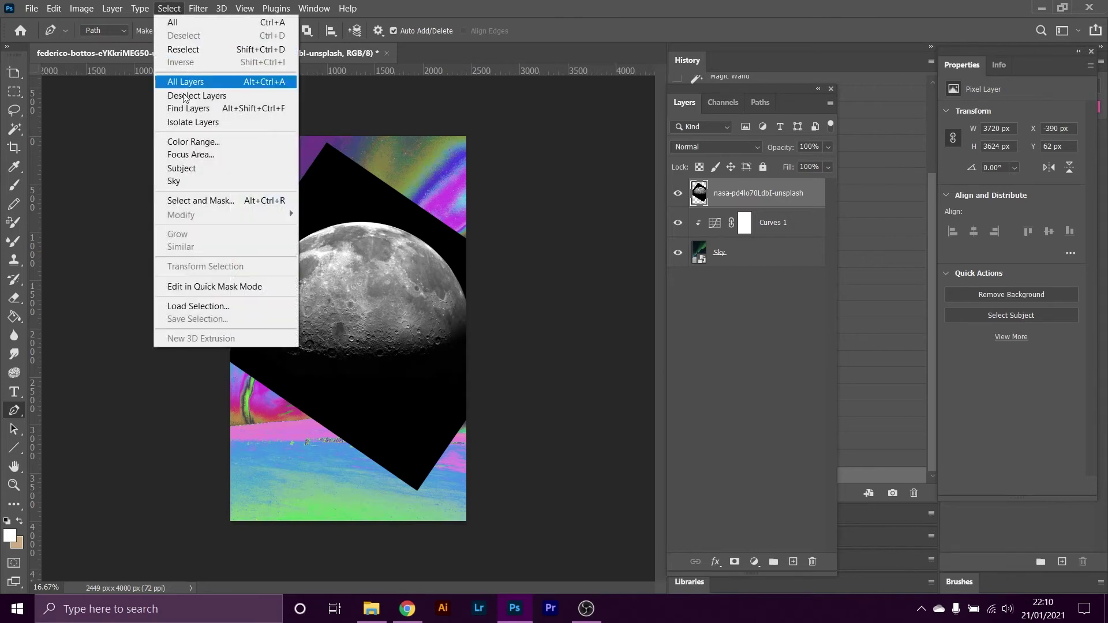
pyautogui.click(182, 168)
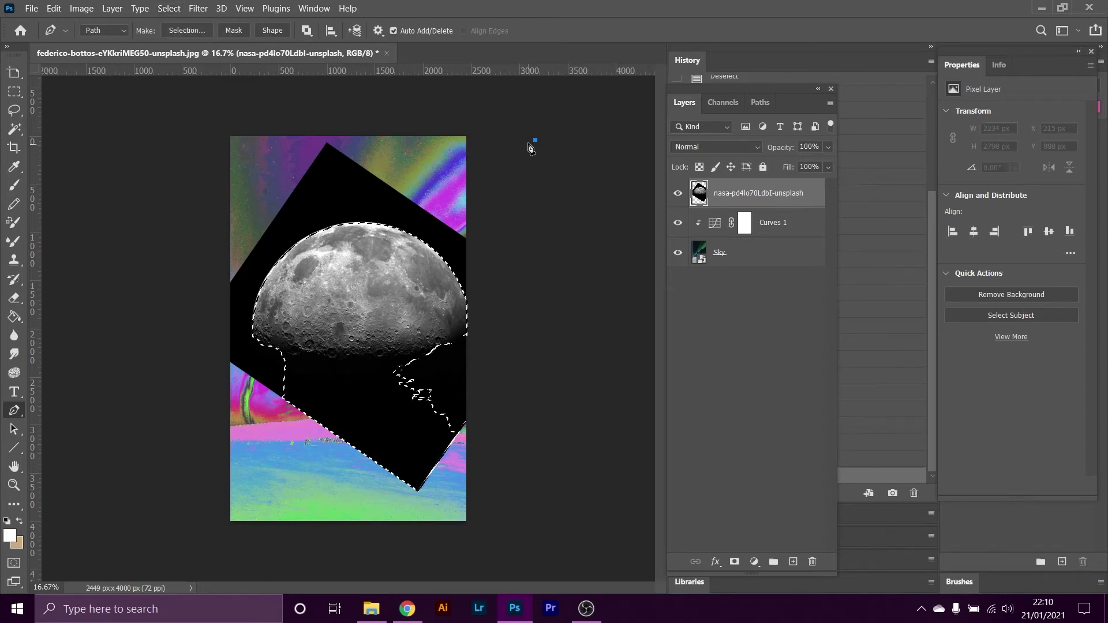
# Cut the selected moon onto its own layer above Curves 1 and delete the leftover black background layer.
pyautogui.press('v')
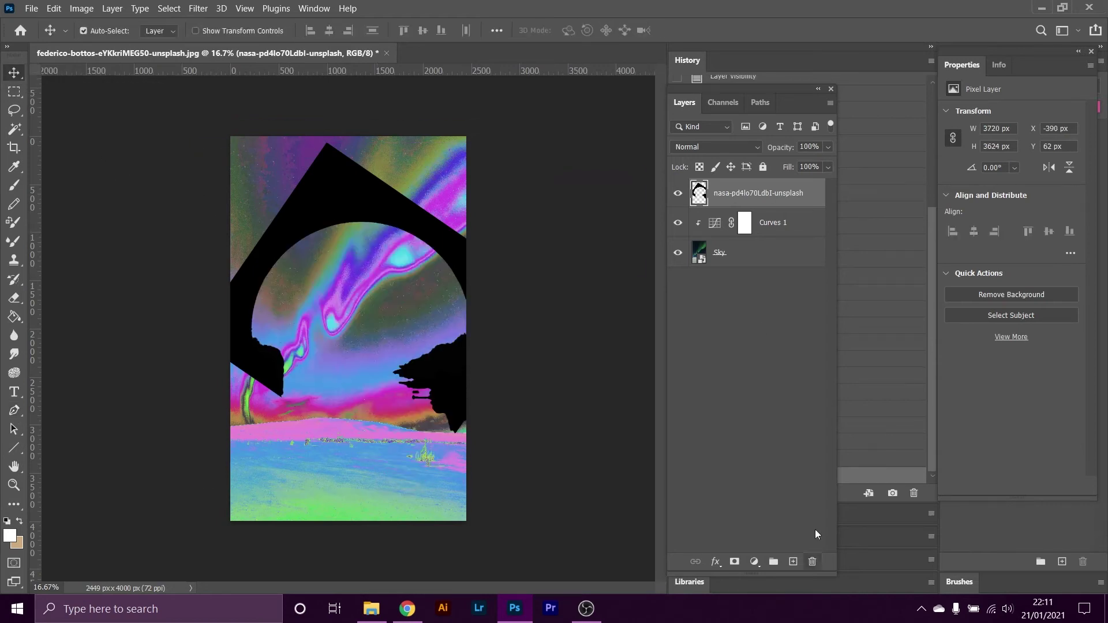
pyautogui.click(811, 562)
pyautogui.click(514, 236)
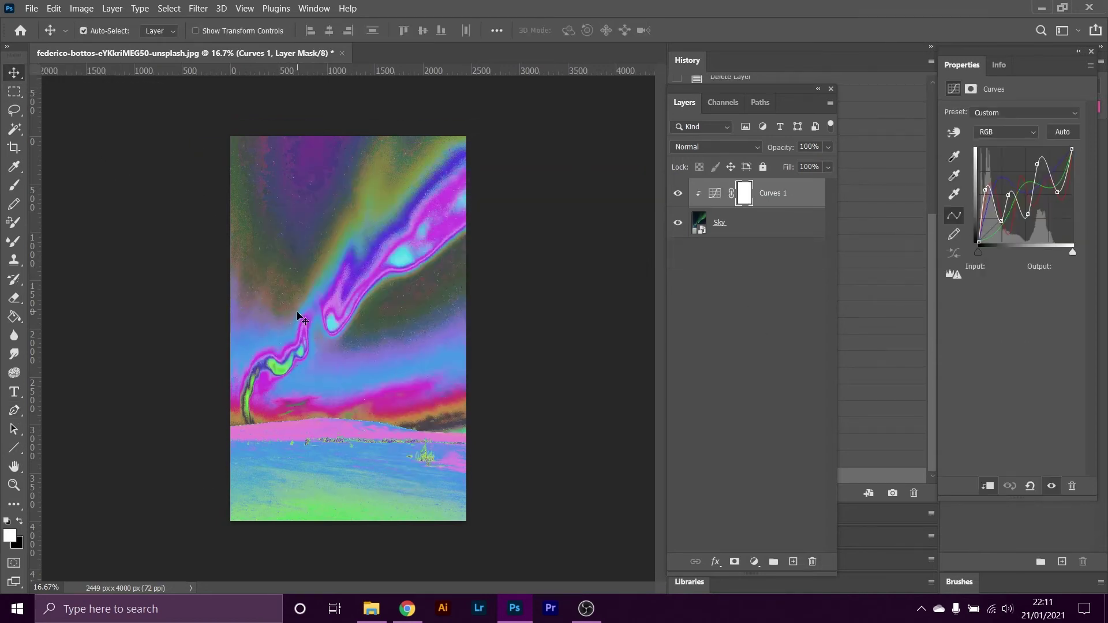
pyautogui.hotkey('ctrl', 'v')
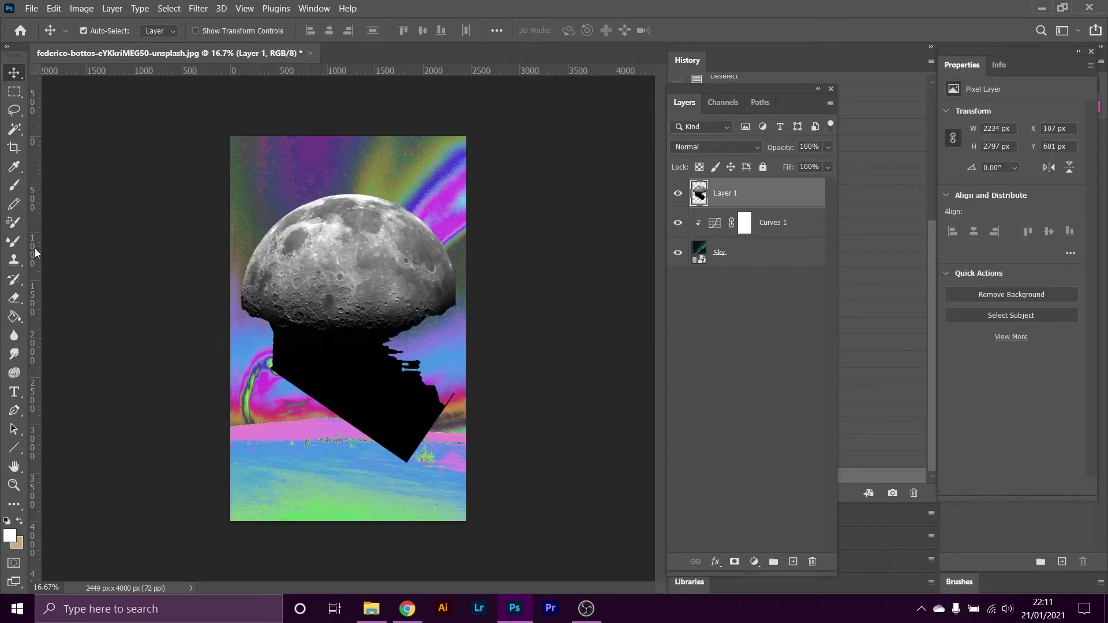
# Draw a closed Pen path along the moon's lower edge and around the black remnant beneath it.
pyautogui.click(14, 410)
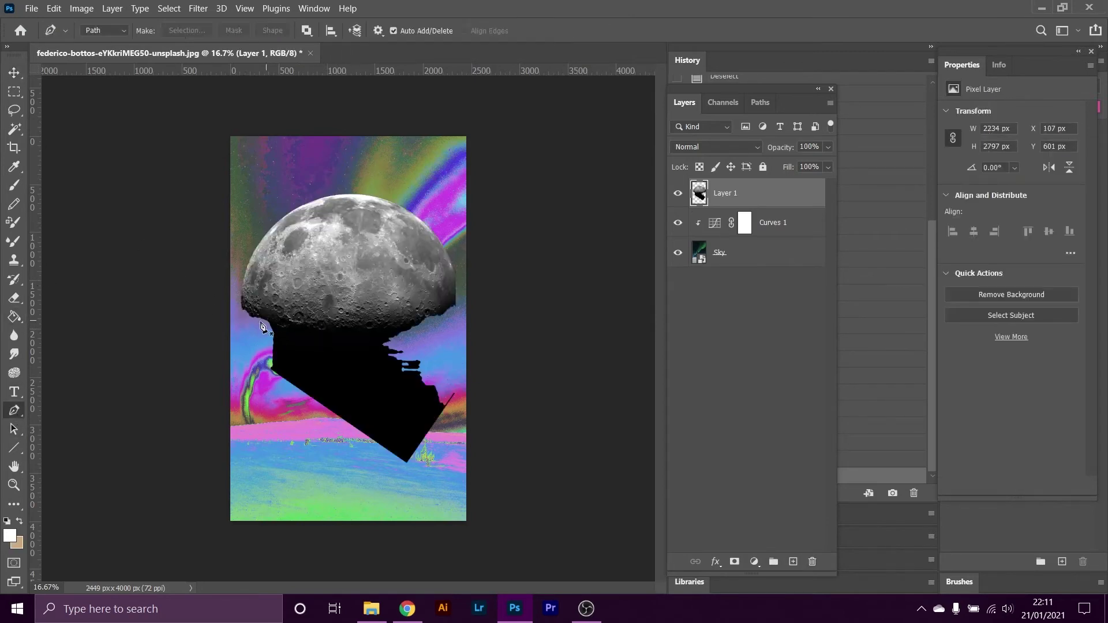
pyautogui.click(265, 324)
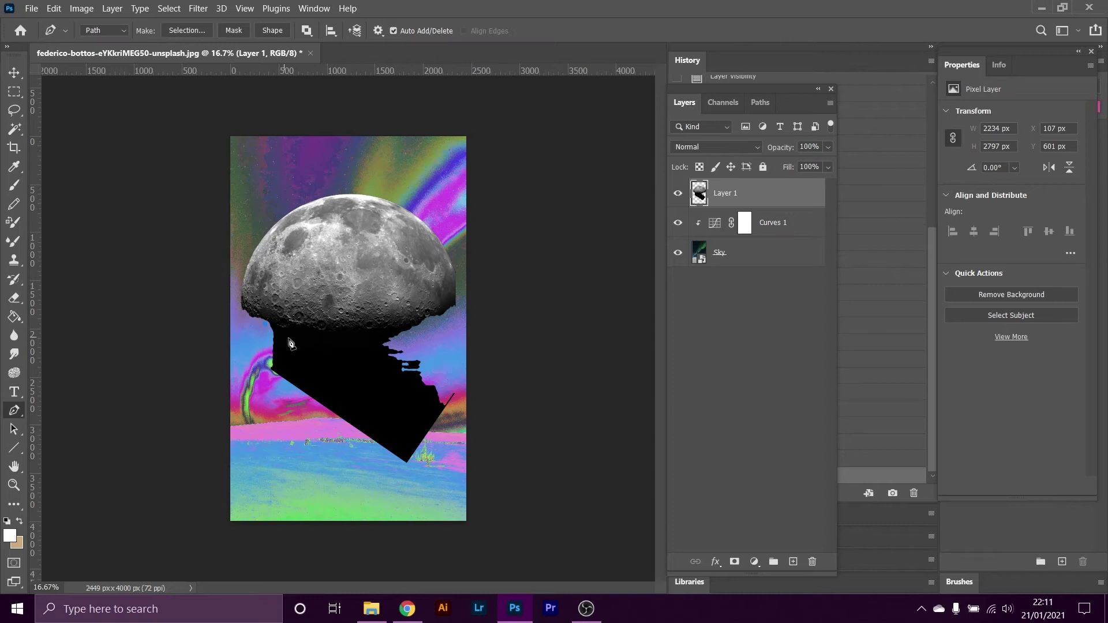
pyautogui.click(319, 333)
pyautogui.click(392, 333)
pyautogui.click(422, 322)
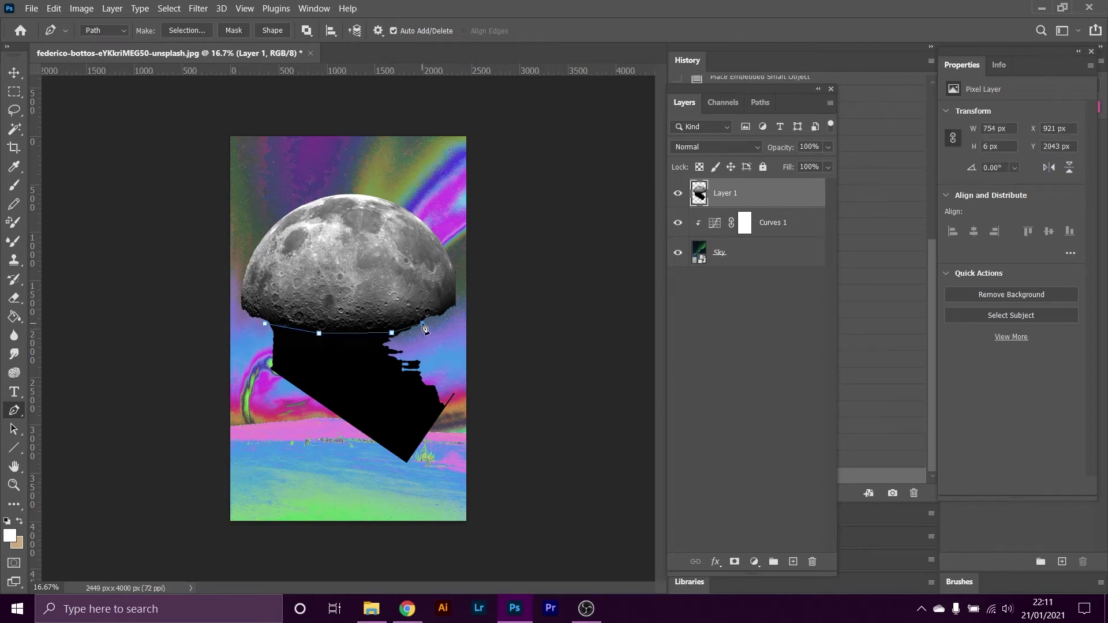
pyautogui.click(459, 309)
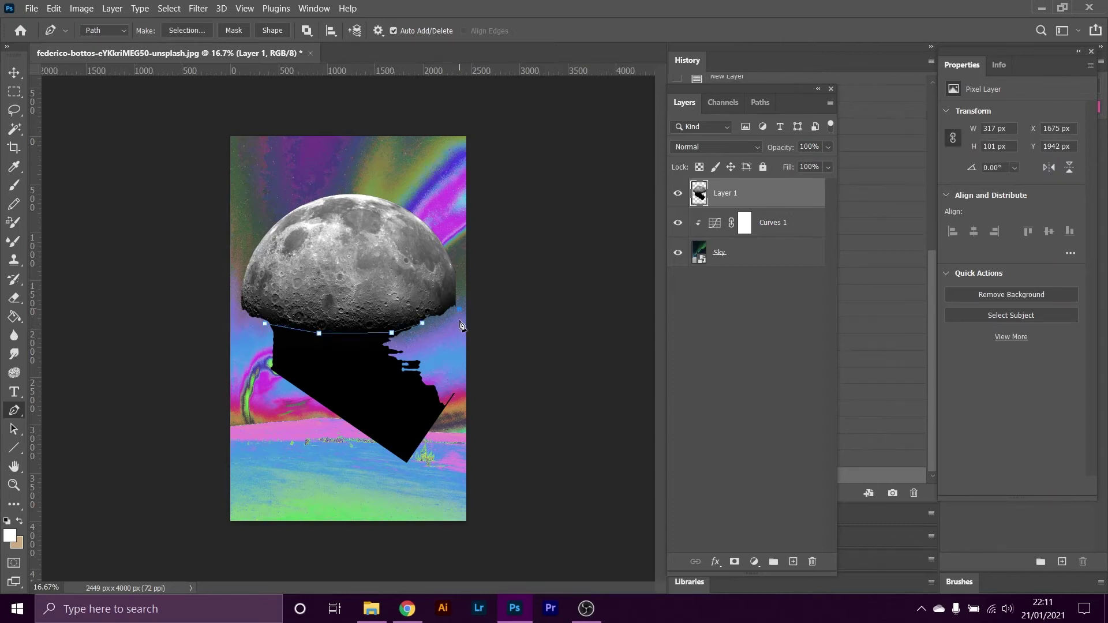
pyautogui.click(454, 498)
pyautogui.click(255, 483)
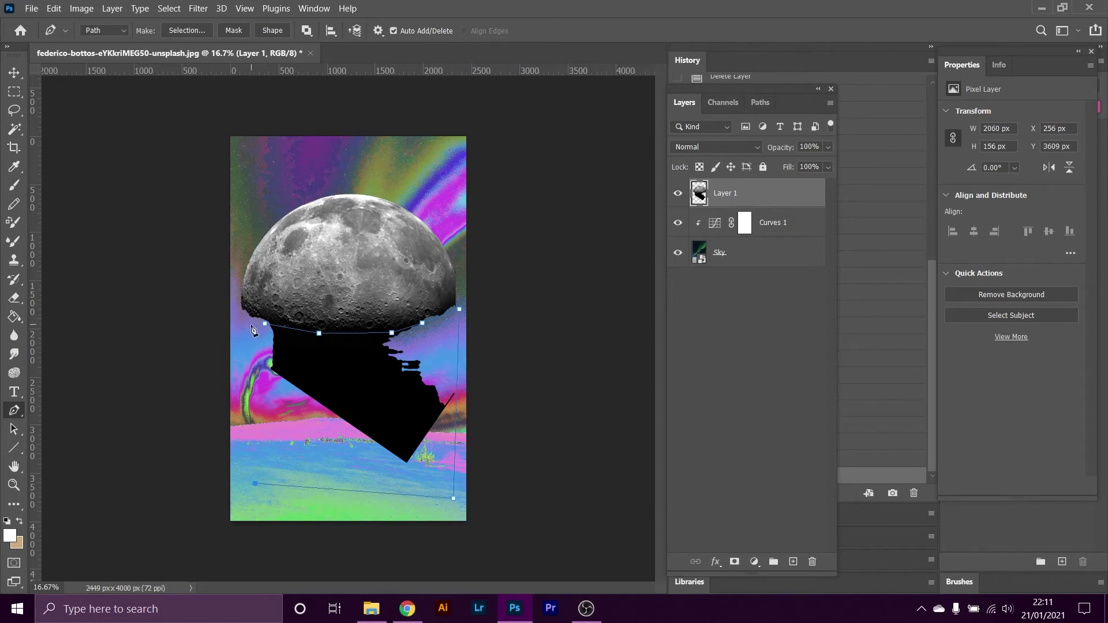
pyautogui.click(266, 326)
# Convert the path to a selection, delete the black area below the moon and deselect.
pyautogui.rightClick(265, 324)
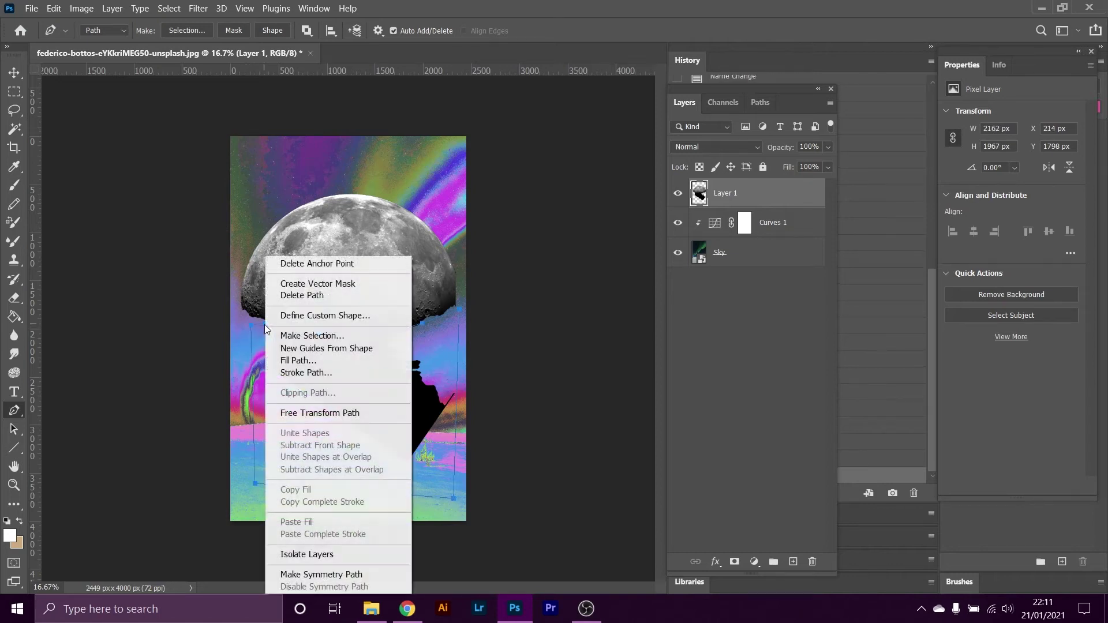
pyautogui.click(297, 334)
pyautogui.click(632, 151)
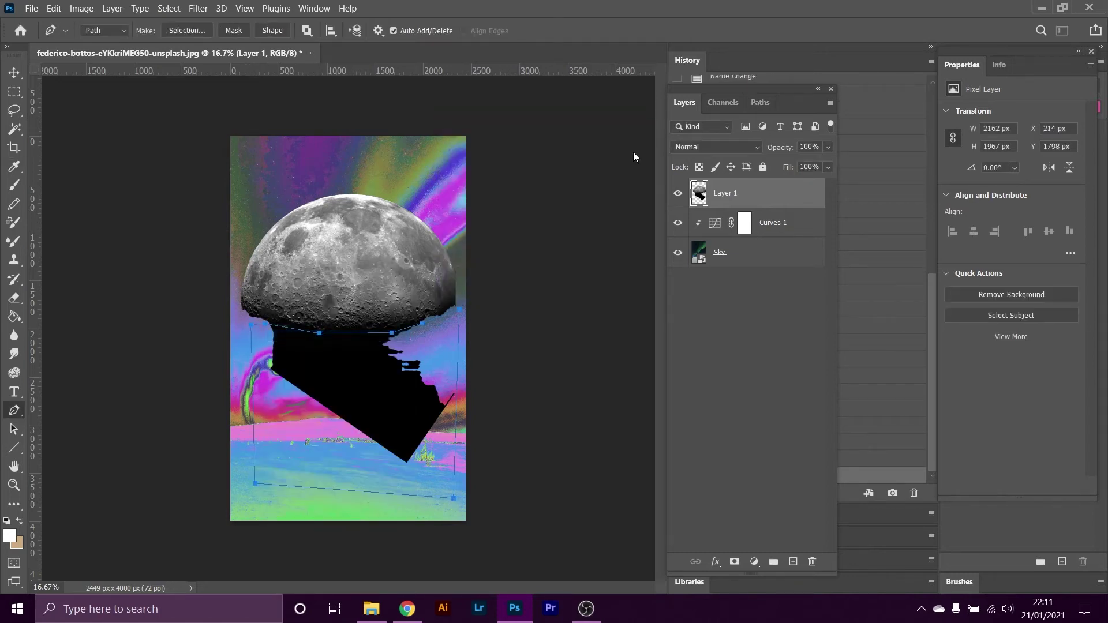
pyautogui.rightClick(305, 358)
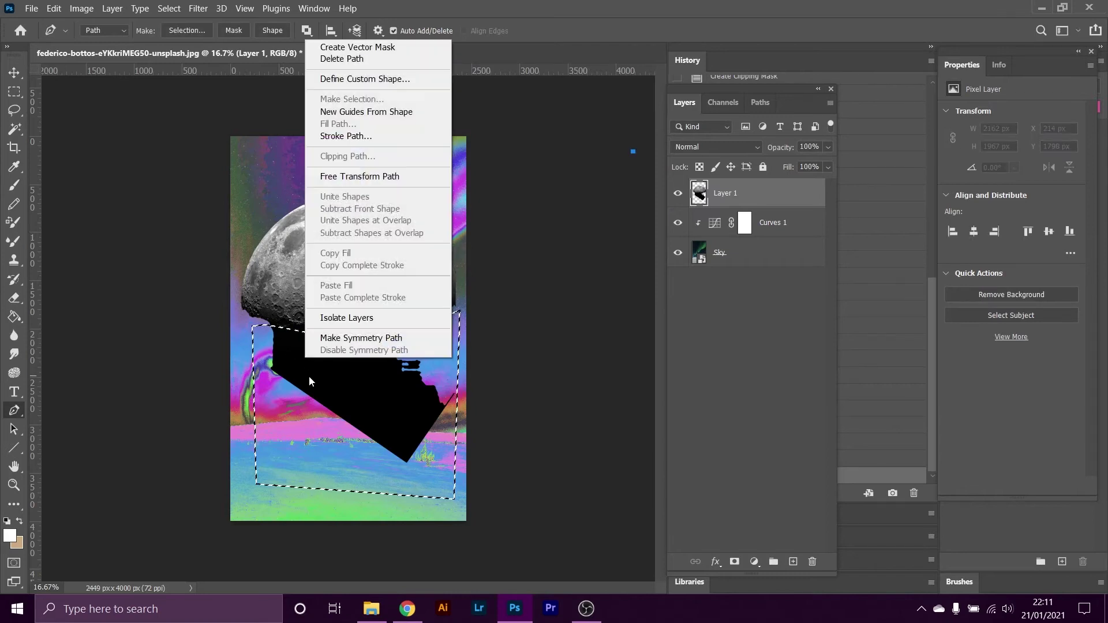
pyautogui.click(310, 376)
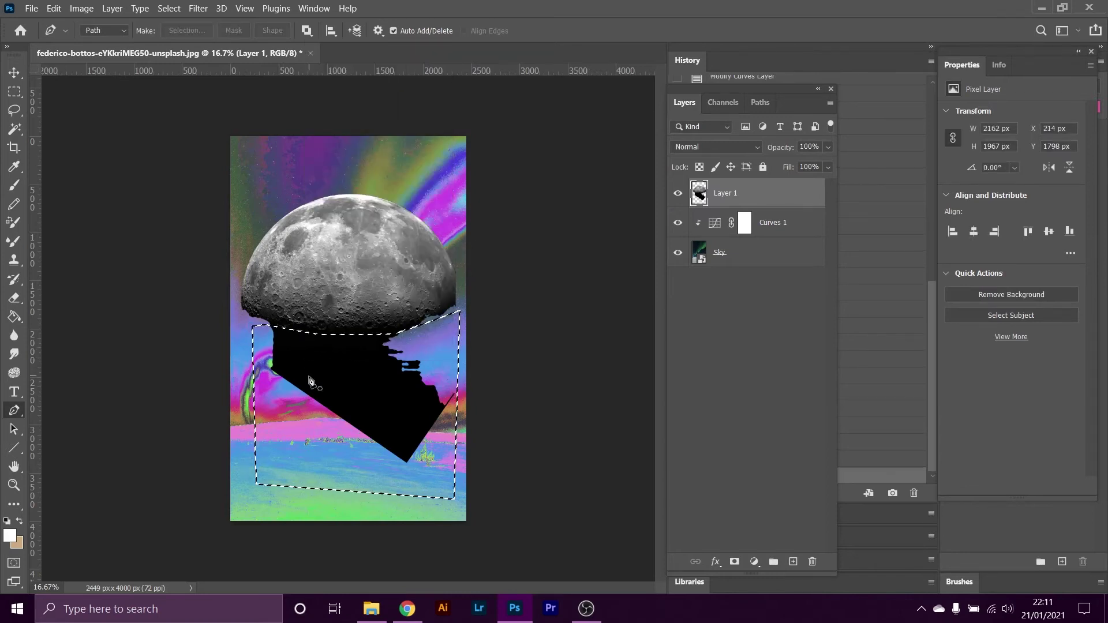
pyautogui.press('Delete')
pyautogui.hotkey('ctrl', 'd')
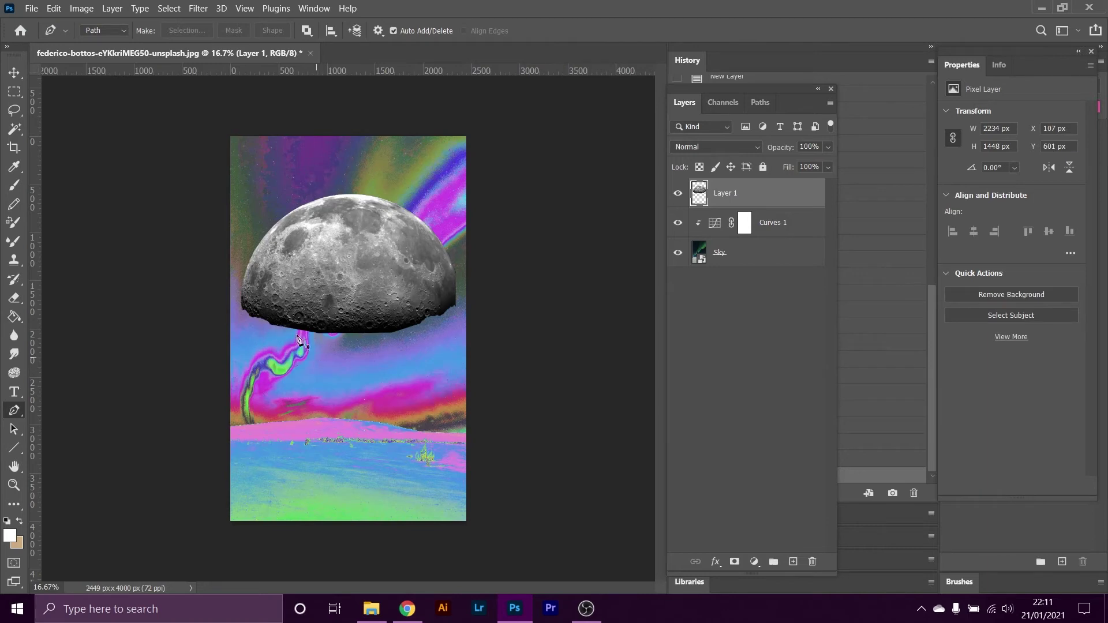
# Move the moon to the bottom of the canvas, scale it to about 138% and centre it horizontally.
pyautogui.click(13, 73)
pyautogui.moveTo(311, 254); pyautogui.dragTo(331, 464)
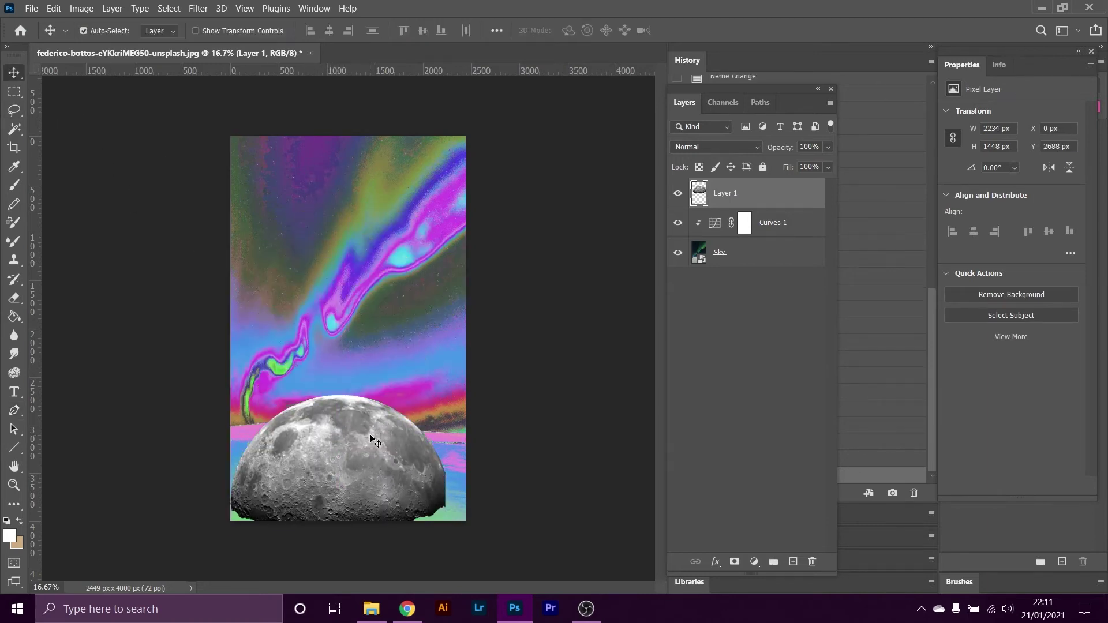
pyautogui.hotkey('ctrl', 't')
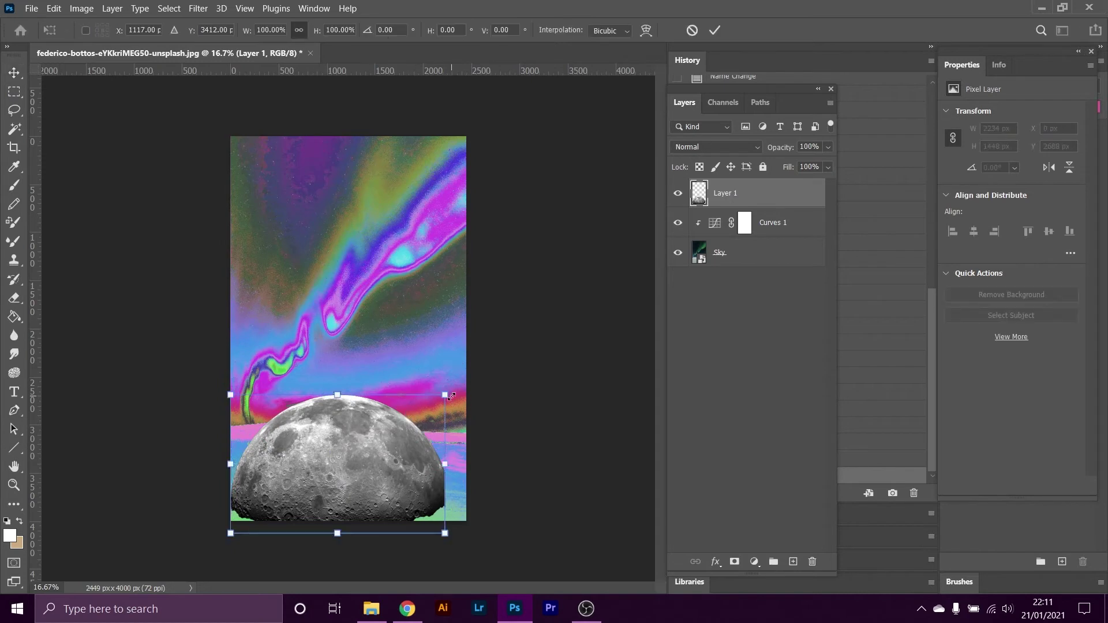
pyautogui.moveTo(451, 397); pyautogui.dragTo(526, 341)
pyautogui.moveTo(361, 463); pyautogui.dragTo(334, 479)
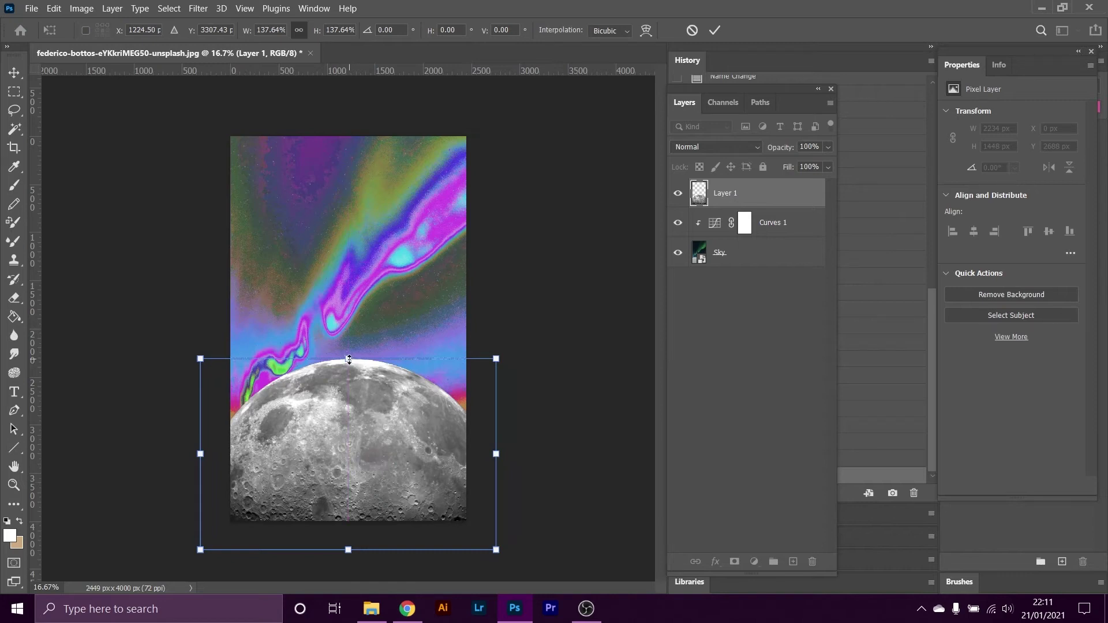
# Flatten and widen the moon into a horizon about 3543 × 1423 px across the canvas bottom, and name its layer Land.
pyautogui.moveTo(350, 362); pyautogui.dragTo(352, 415)
pyautogui.moveTo(347, 488); pyautogui.dragTo(340, 470)
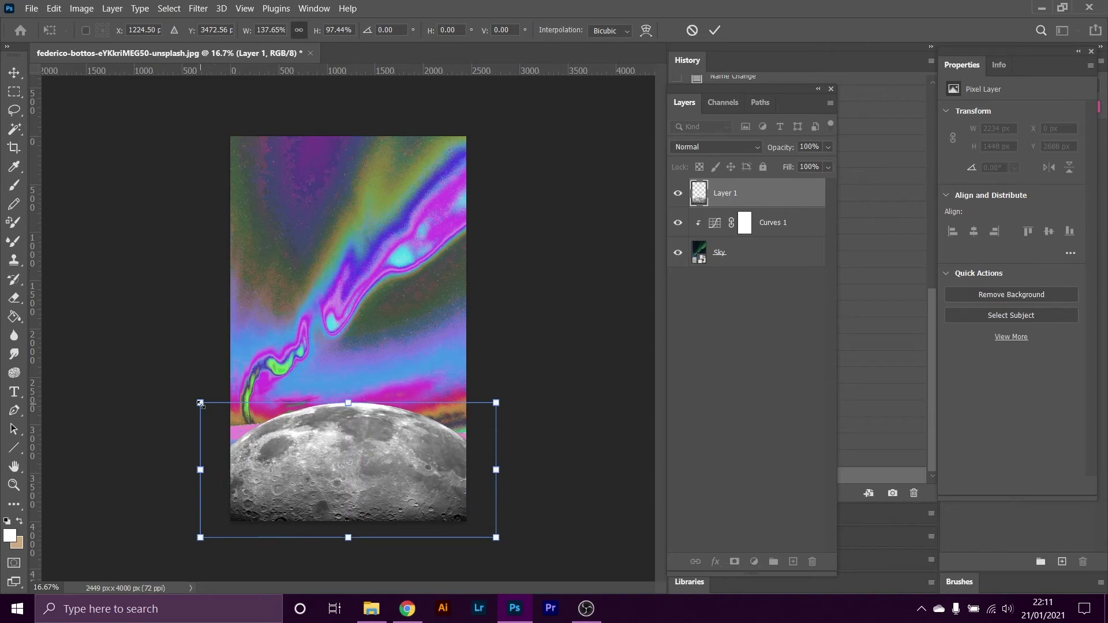
pyautogui.moveTo(201, 404); pyautogui.dragTo(180, 392)
pyautogui.moveTo(340, 392); pyautogui.dragTo(338, 395)
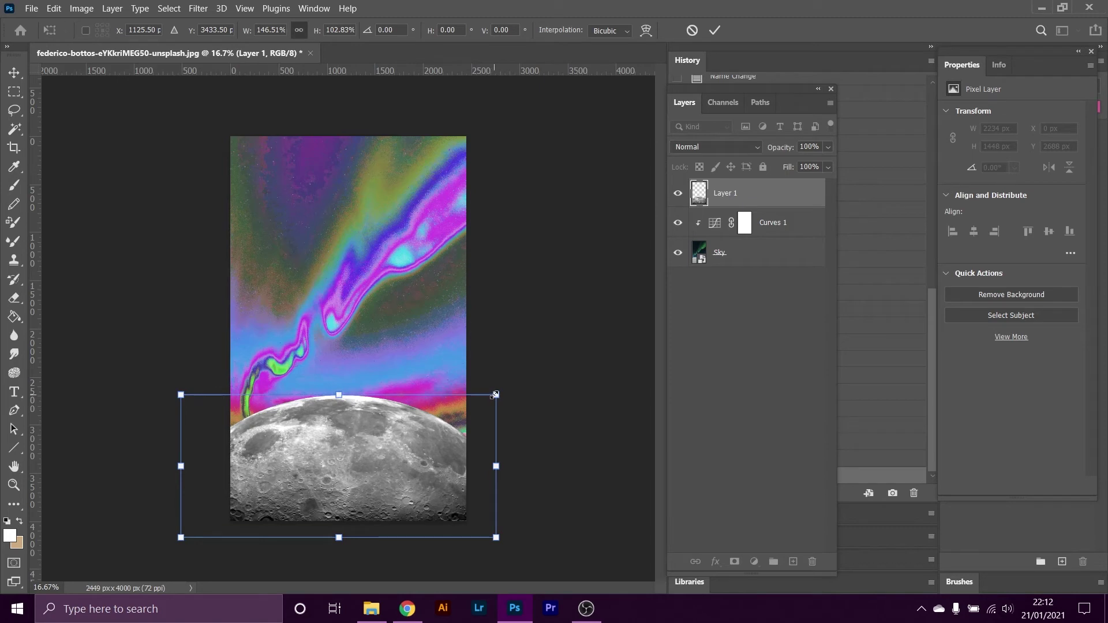
pyautogui.moveTo(494, 396); pyautogui.dragTo(500, 400)
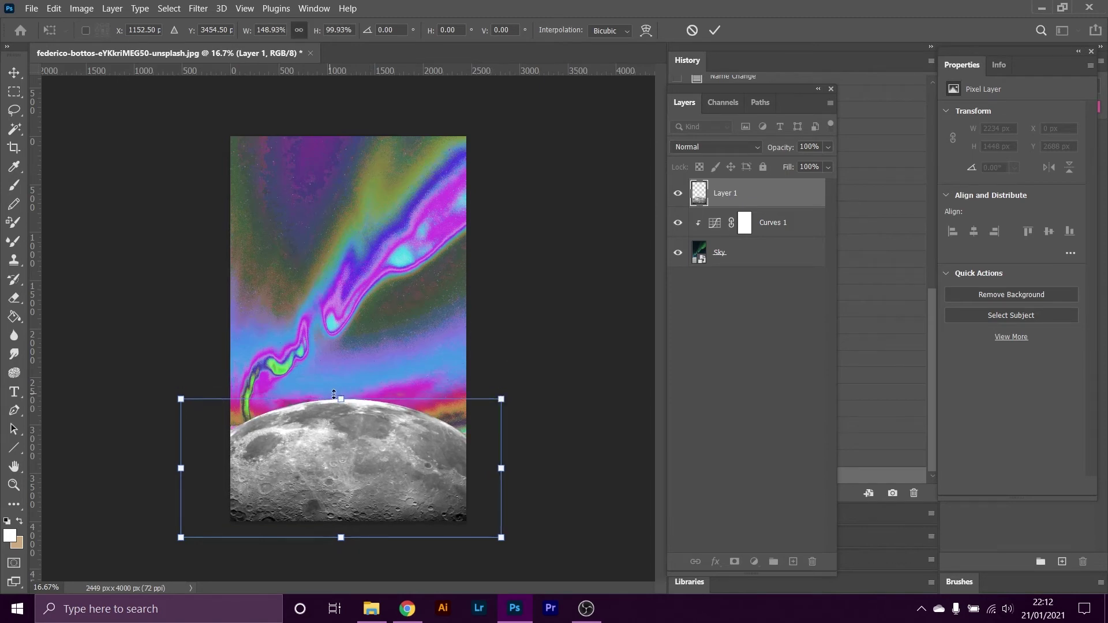
pyautogui.moveTo(340, 398); pyautogui.dragTo(340, 393)
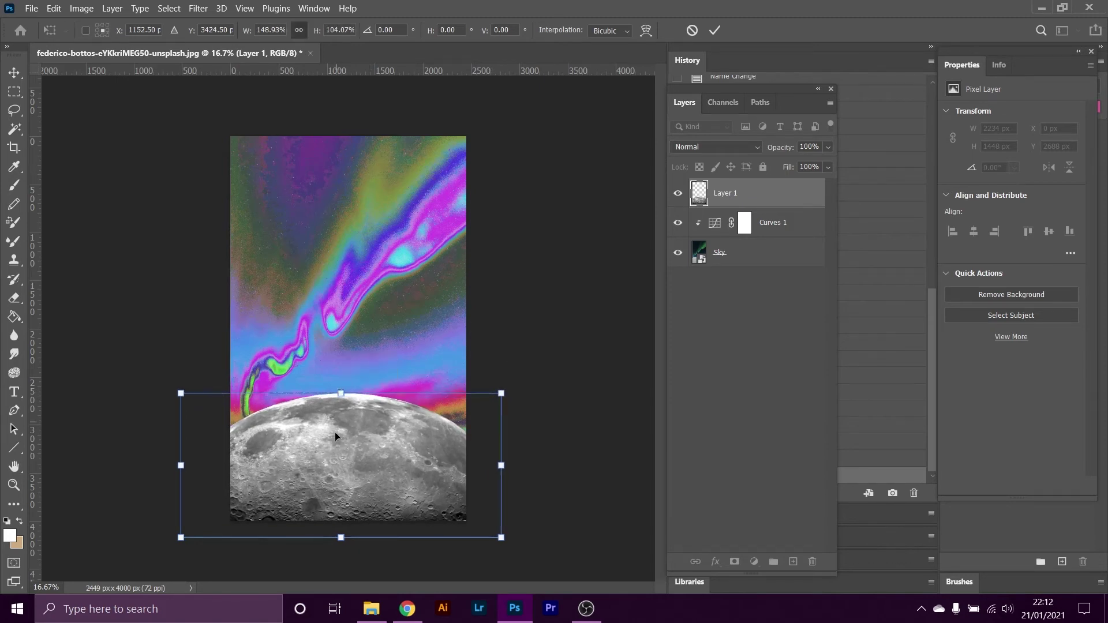
pyautogui.moveTo(336, 454); pyautogui.dragTo(334, 452)
pyautogui.moveTo(500, 391); pyautogui.dragTo(500, 404)
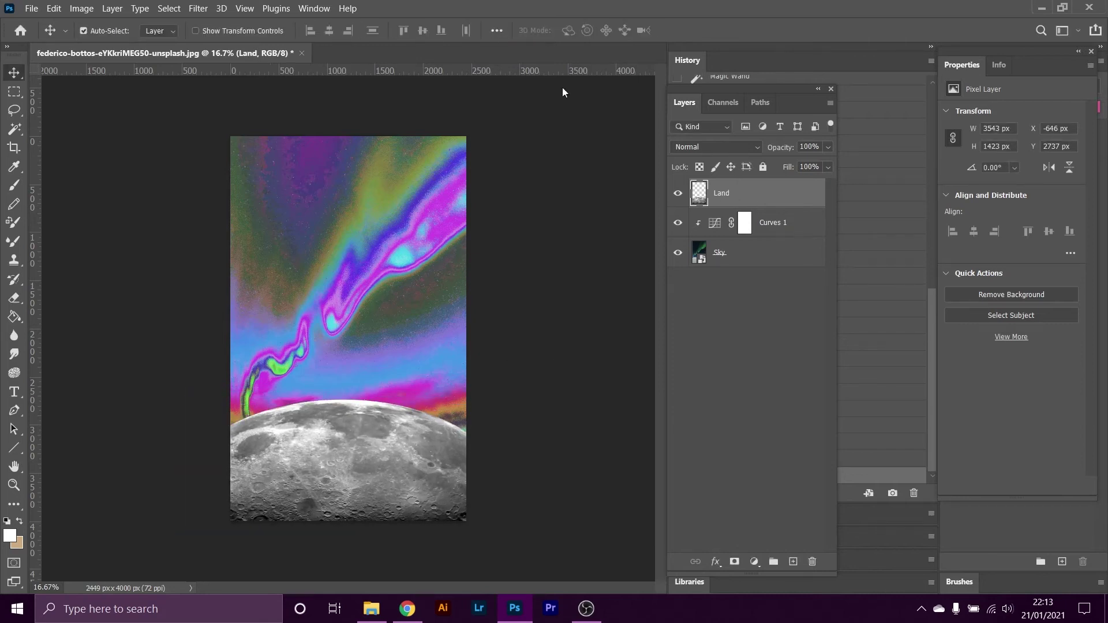
# Apply Color Balance to the Land layer, setting the midtones to about -60, +73 and +56 for a teal tint.
pyautogui.click(91, 10)
pyautogui.moveTo(154, 50)
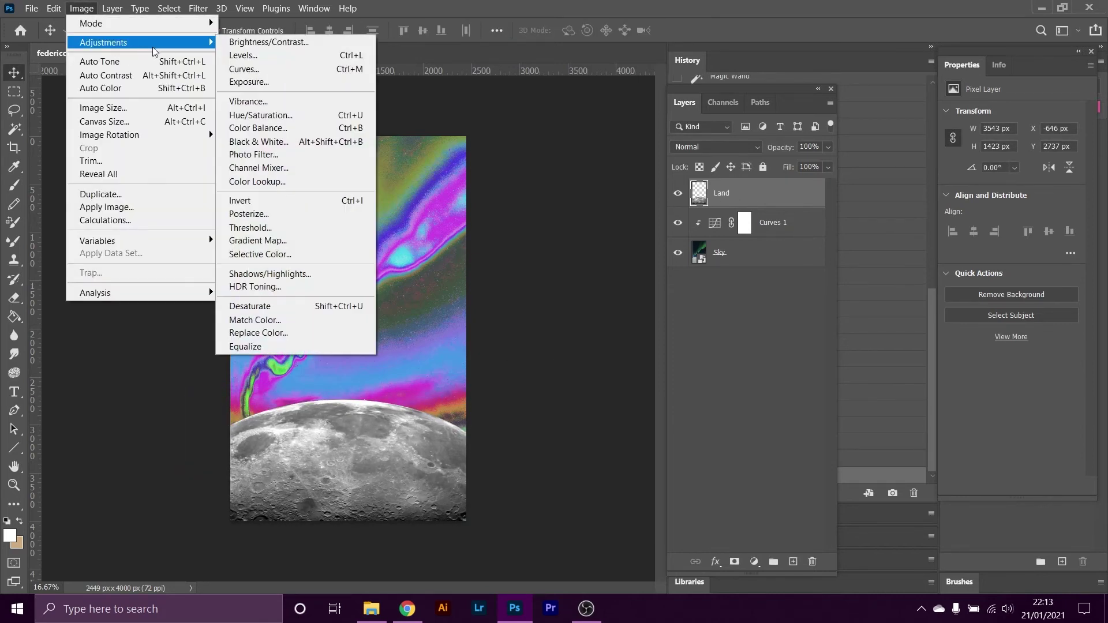
pyautogui.click(286, 127)
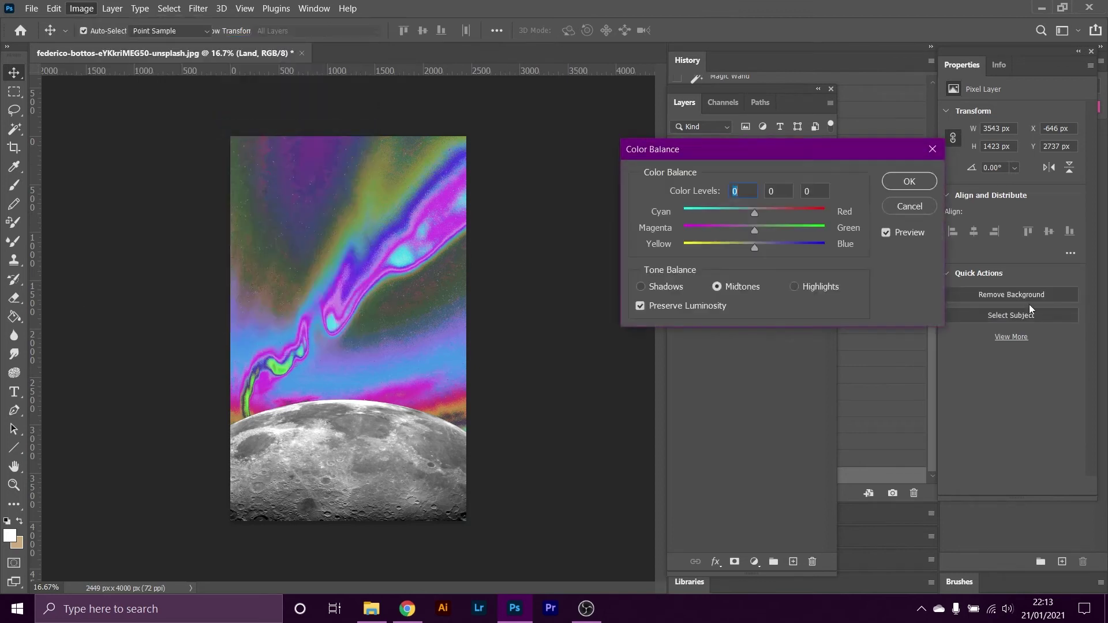
pyautogui.moveTo(735, 213); pyautogui.dragTo(713, 247)
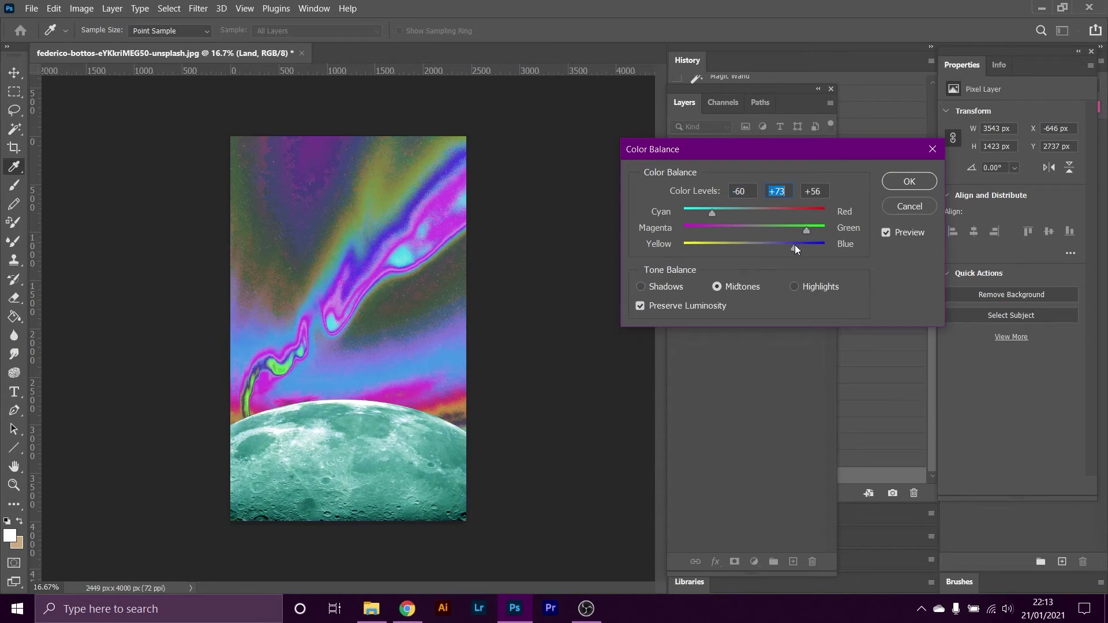
pyautogui.moveTo(794, 245); pyautogui.dragTo(793, 245)
# Refine the Land layer's Color Balance by setting the shadows to about -69 cyan and +58 green, with a yellow shift, for a green tint.
pyautogui.moveTo(704, 212)
pyautogui.mouseDown()
pyautogui.moveTo(677, 217)
pyautogui.moveTo(705, 212)
pyautogui.mouseUp()
pyautogui.click(642, 286)
pyautogui.moveTo(807, 204)
pyautogui.mouseDown()
pyautogui.moveTo(749, 215)
pyautogui.moveTo(829, 203)
pyautogui.moveTo(719, 224)
pyautogui.moveTo(798, 210)
pyautogui.mouseUp()
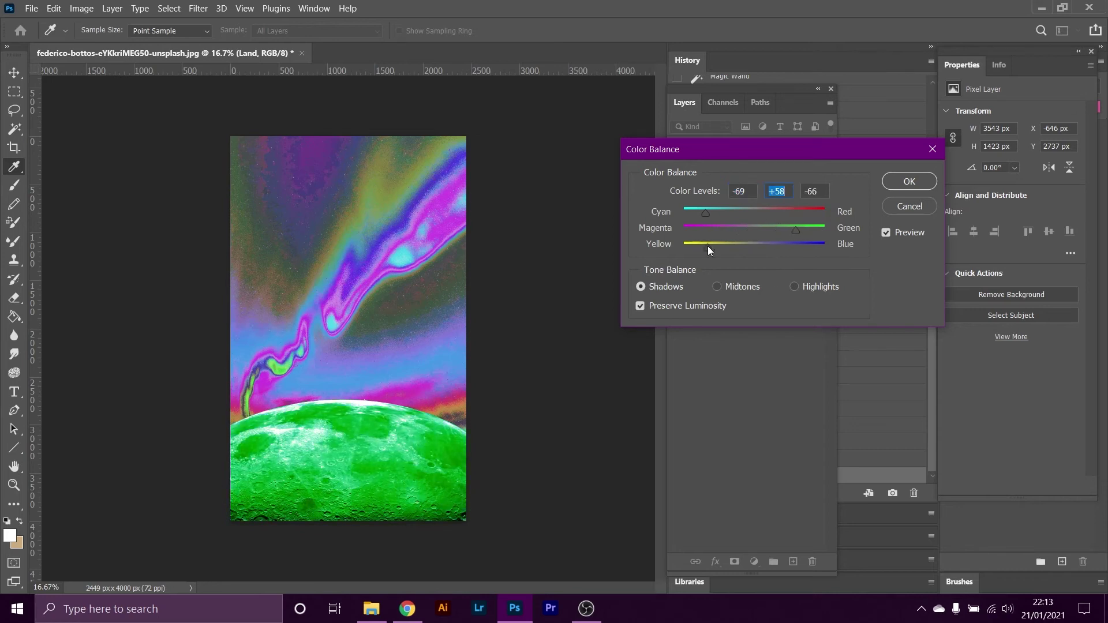
pyautogui.moveTo(737, 248); pyautogui.dragTo(744, 246)
pyautogui.click(907, 184)
pyautogui.press('v')
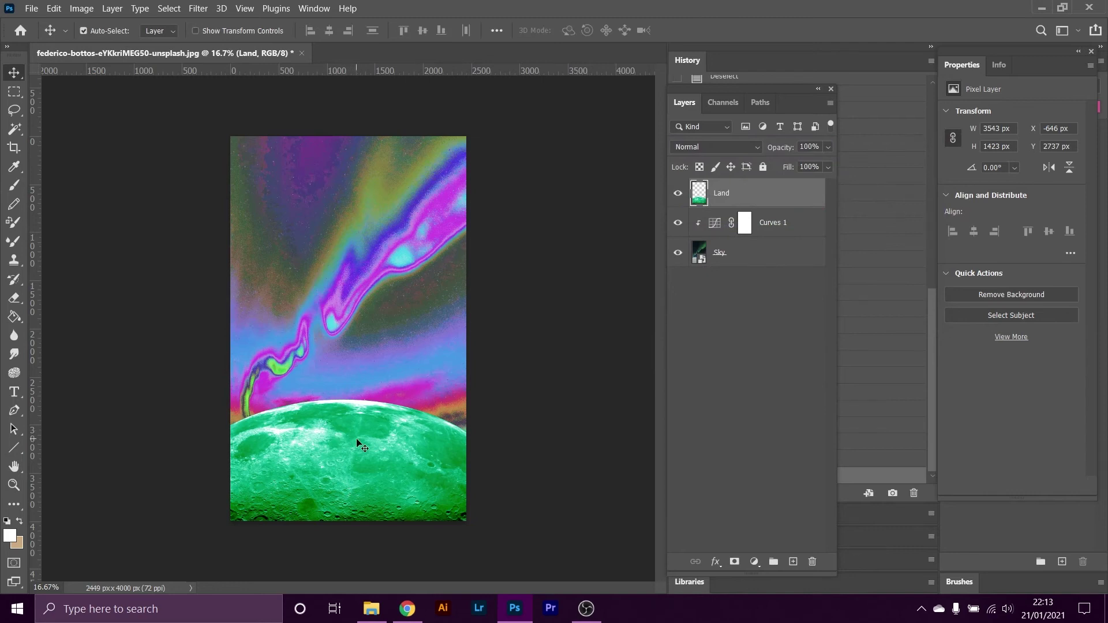
# Enlarge the Land moon to about 109% and recentre it horizontally across the canvas bottom.
pyautogui.hotkey('ctrl', 't')
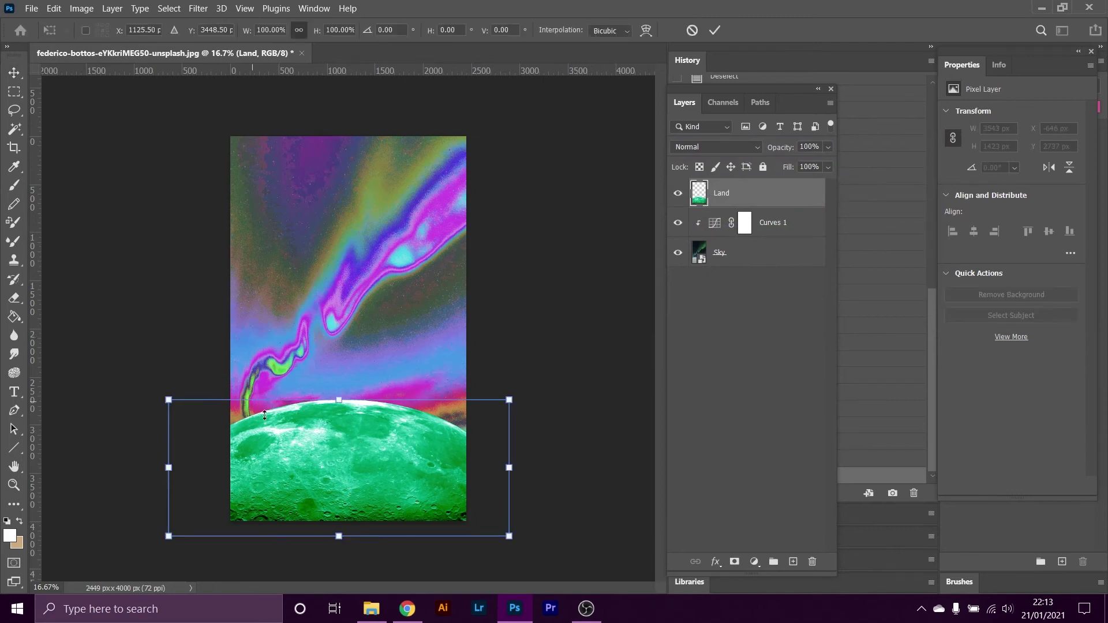
pyautogui.moveTo(342, 399); pyautogui.dragTo(342, 400)
pyautogui.moveTo(510, 400); pyautogui.dragTo(531, 374)
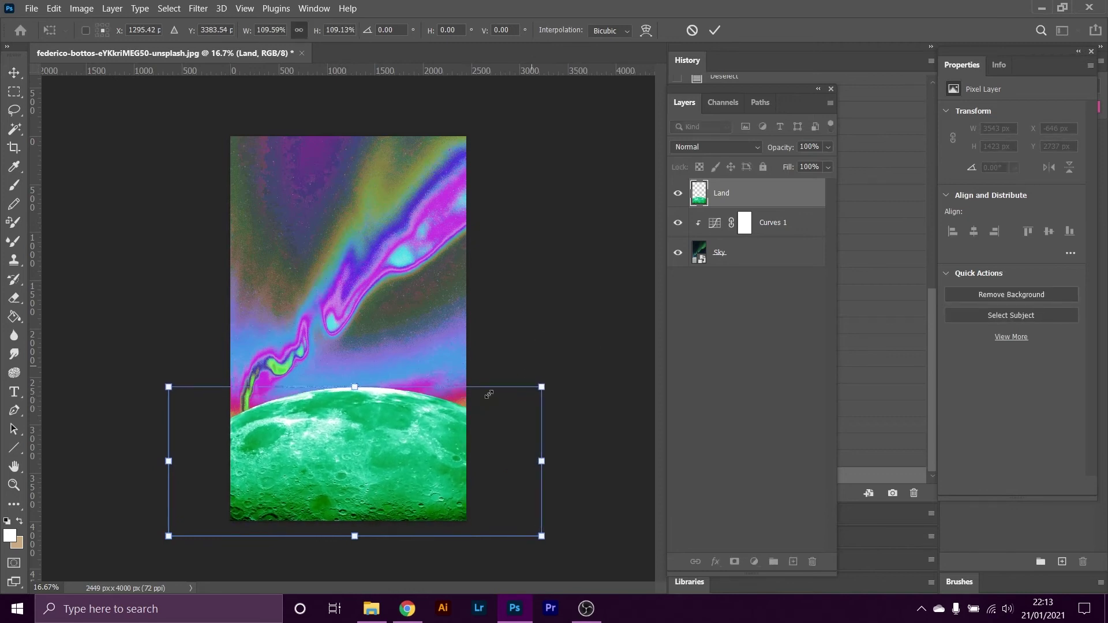
pyautogui.moveTo(407, 434); pyautogui.dragTo(400, 441)
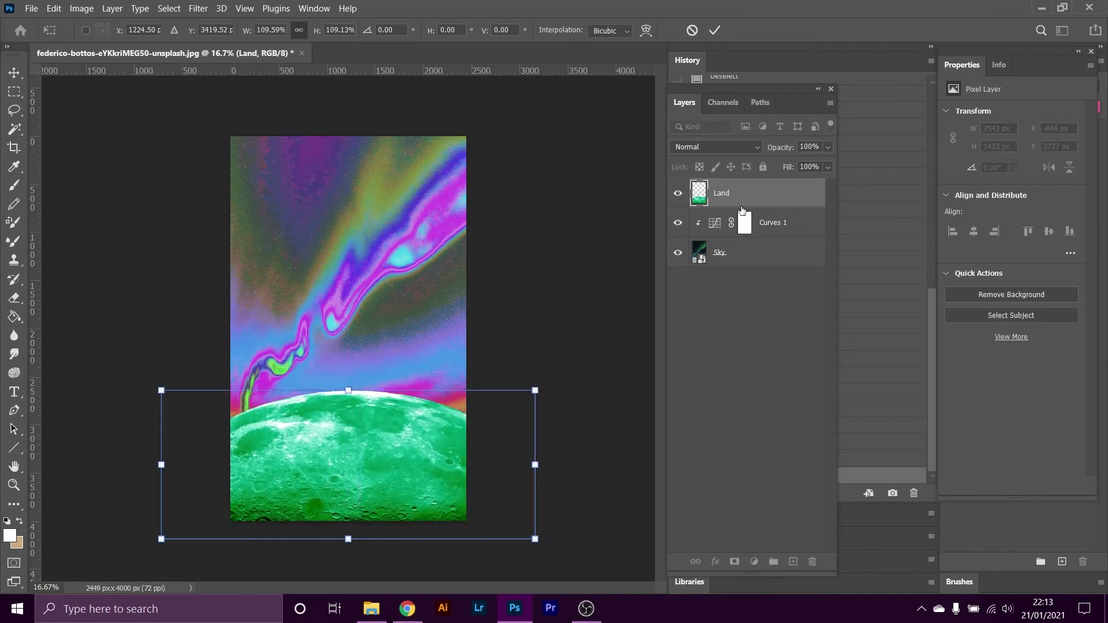
# Move the Sky layer above Curves 1 and back to the bottom of the stack, then raise Curves 1 above Land.
pyautogui.moveTo(758, 258); pyautogui.dragTo(748, 209)
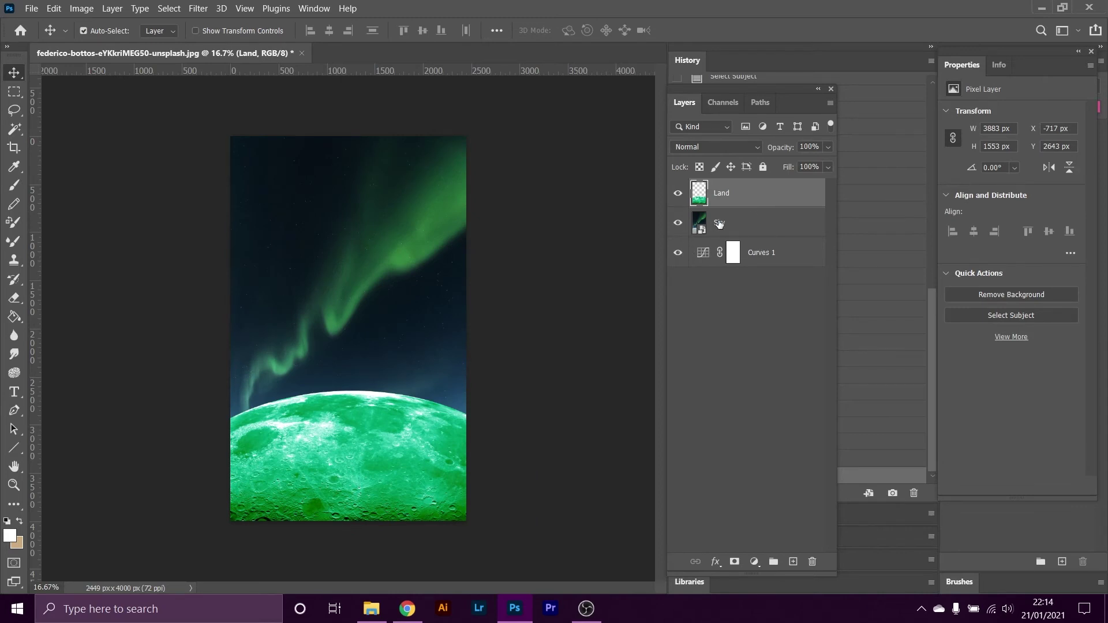
pyautogui.moveTo(719, 224); pyautogui.dragTo(721, 279)
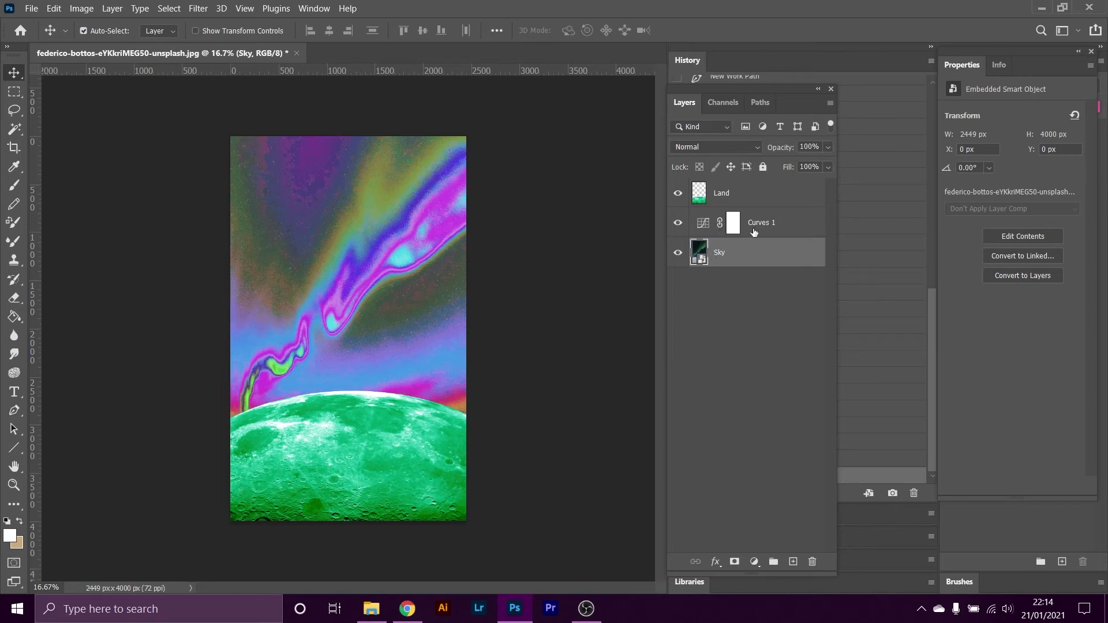
pyautogui.moveTo(755, 228); pyautogui.dragTo(744, 184)
pyautogui.click(733, 199)
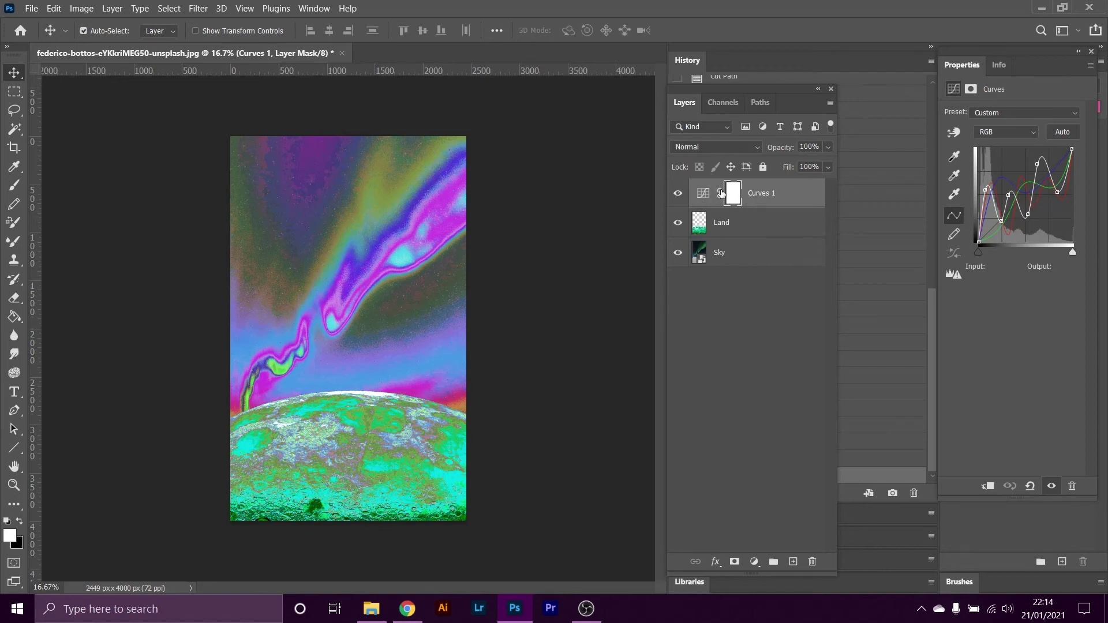
pyautogui.rightClick(722, 194)
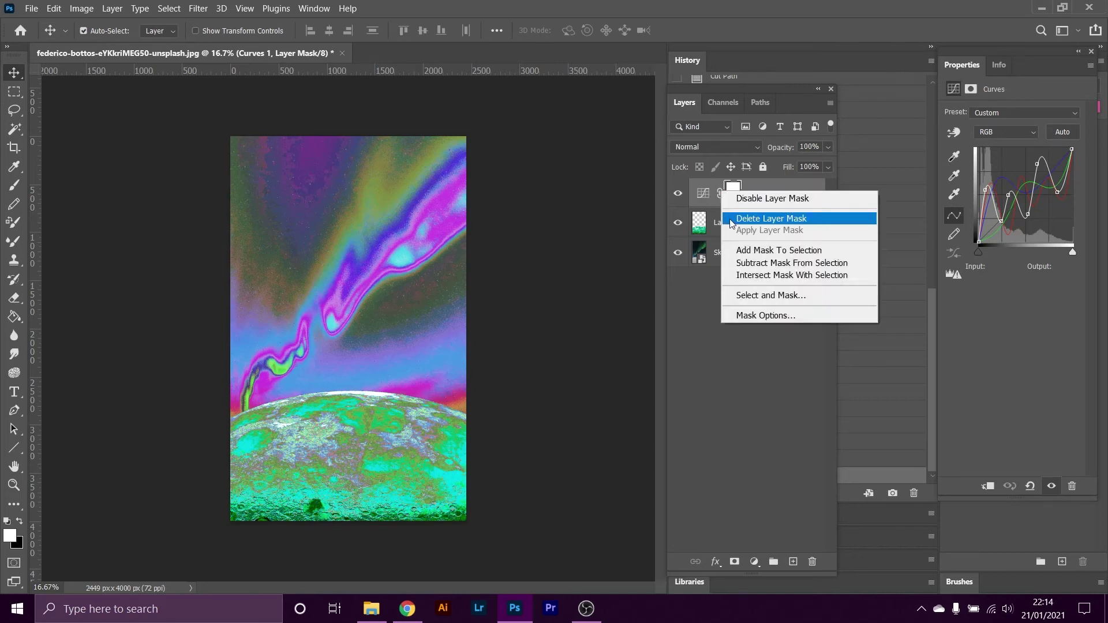
pyautogui.click(714, 278)
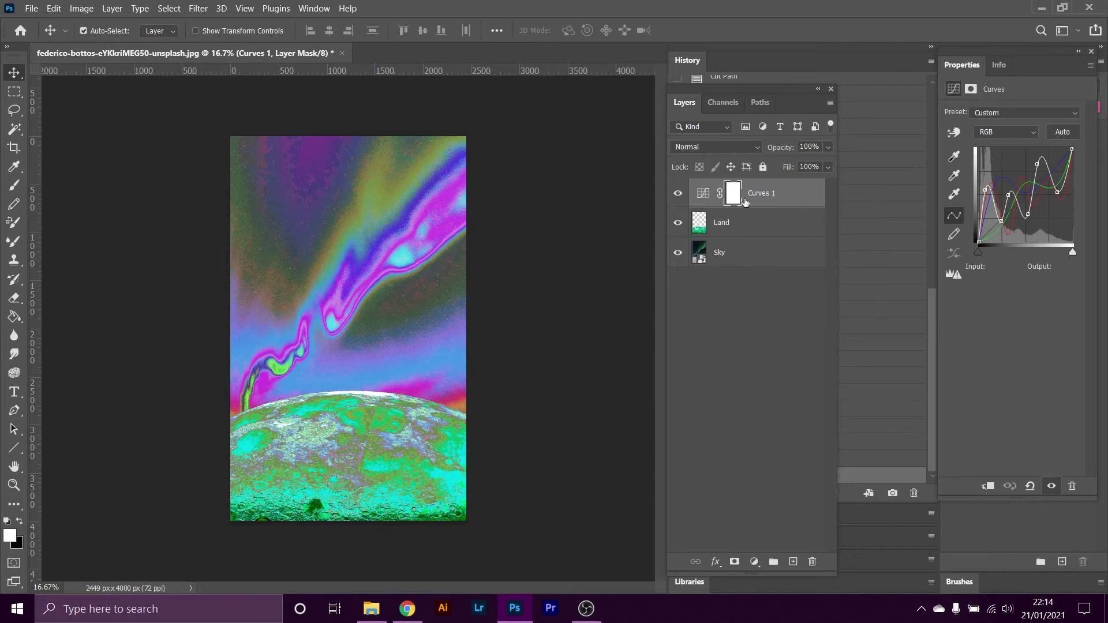
# Move Curves 1 back between Land and Sky and clip it to the Sky layer.
pyautogui.moveTo(761, 196); pyautogui.dragTo(758, 233)
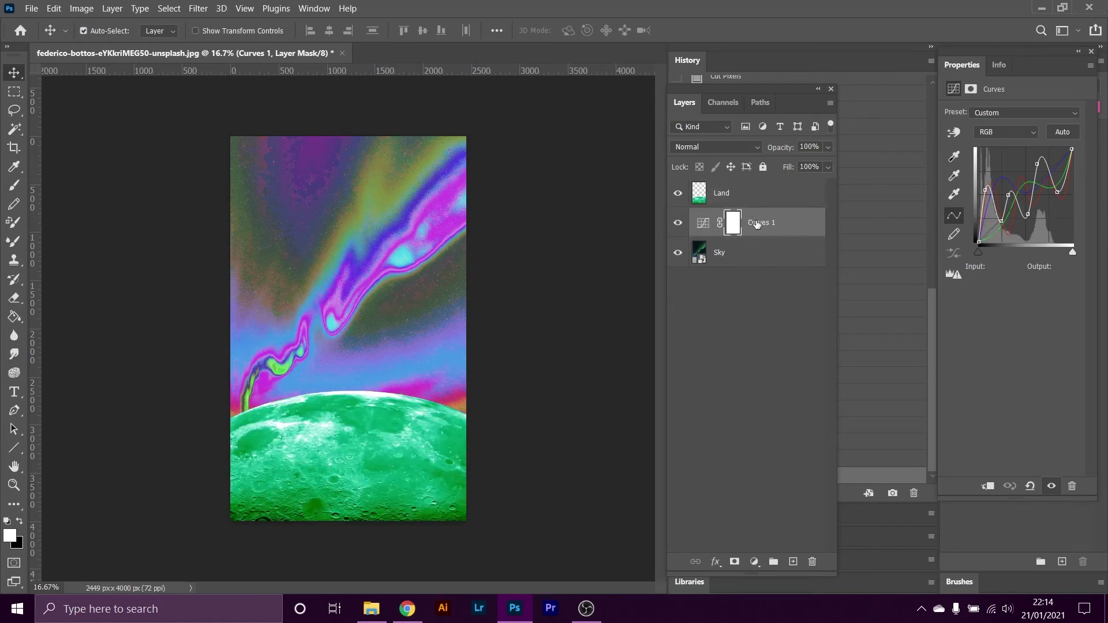
pyautogui.rightClick(757, 225)
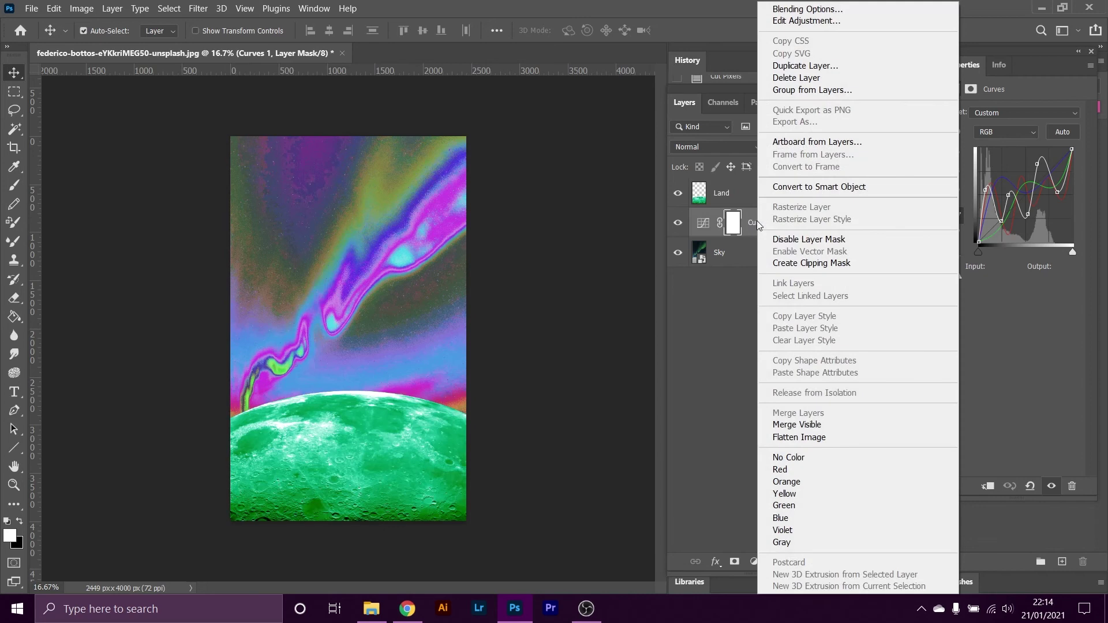
pyautogui.click(796, 261)
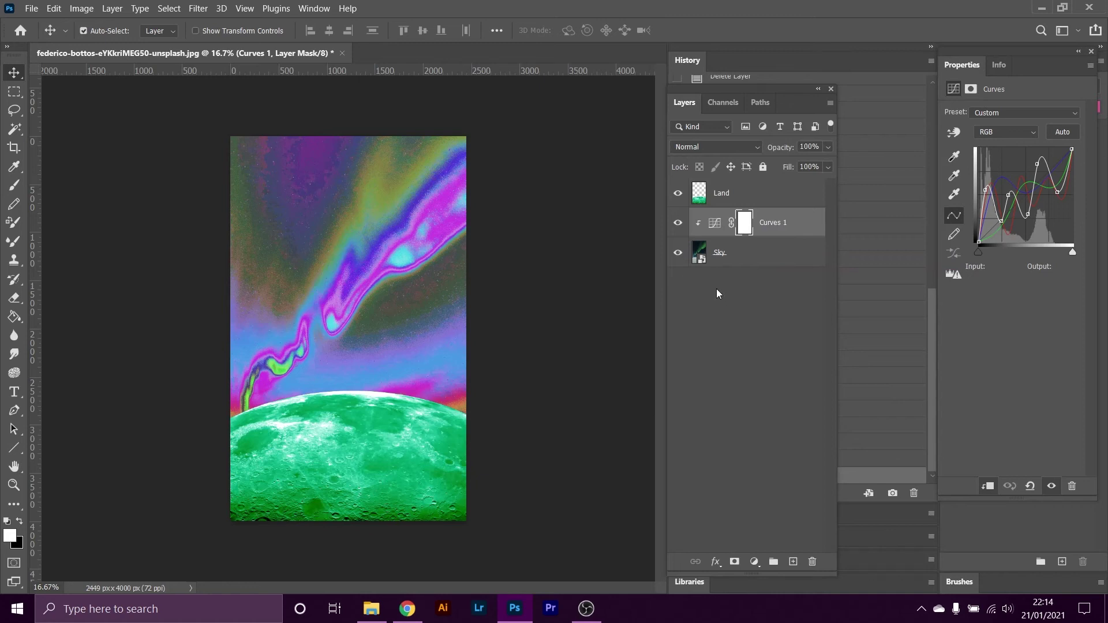
# Add a layer above Land and place the photo of the woman on the crosswalk from the Tutorial Files folder.
pyautogui.click(719, 200)
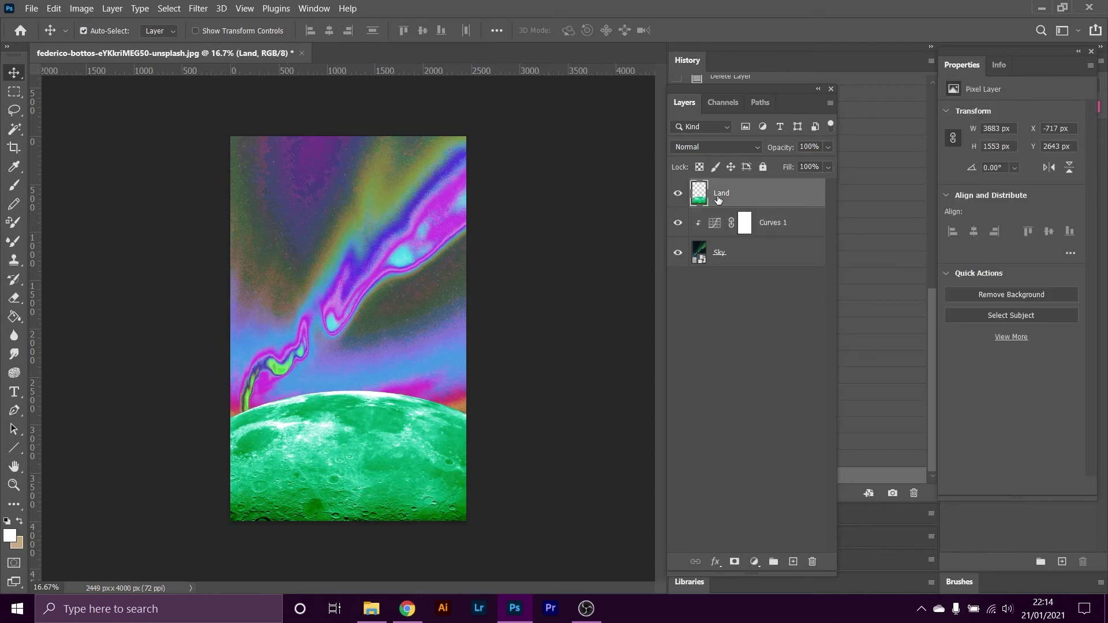
pyautogui.click(794, 564)
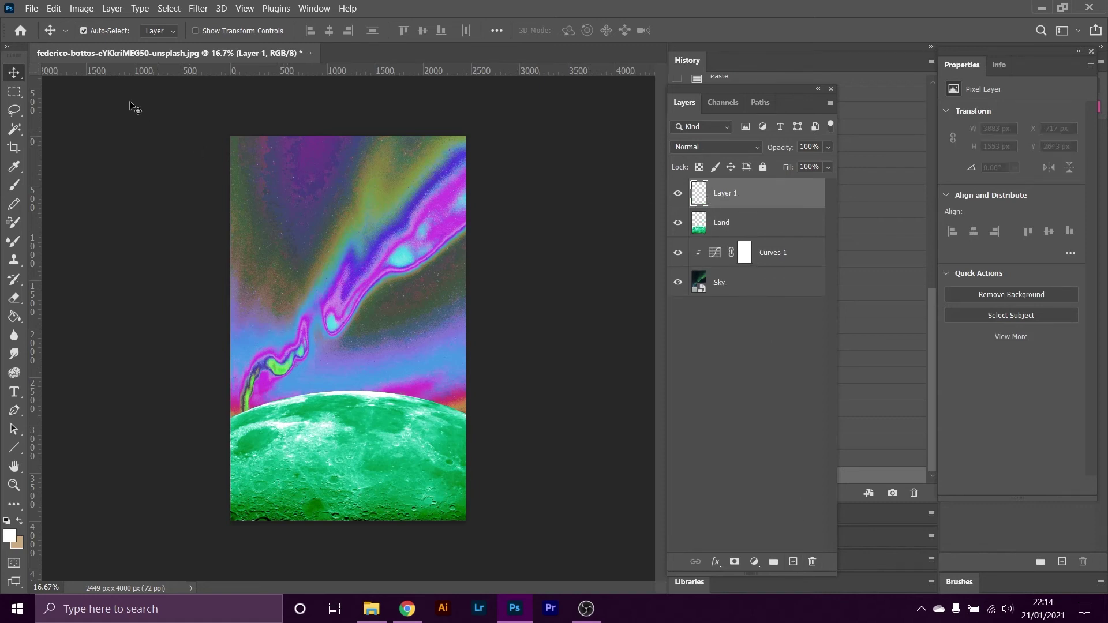
pyautogui.click(386, 611)
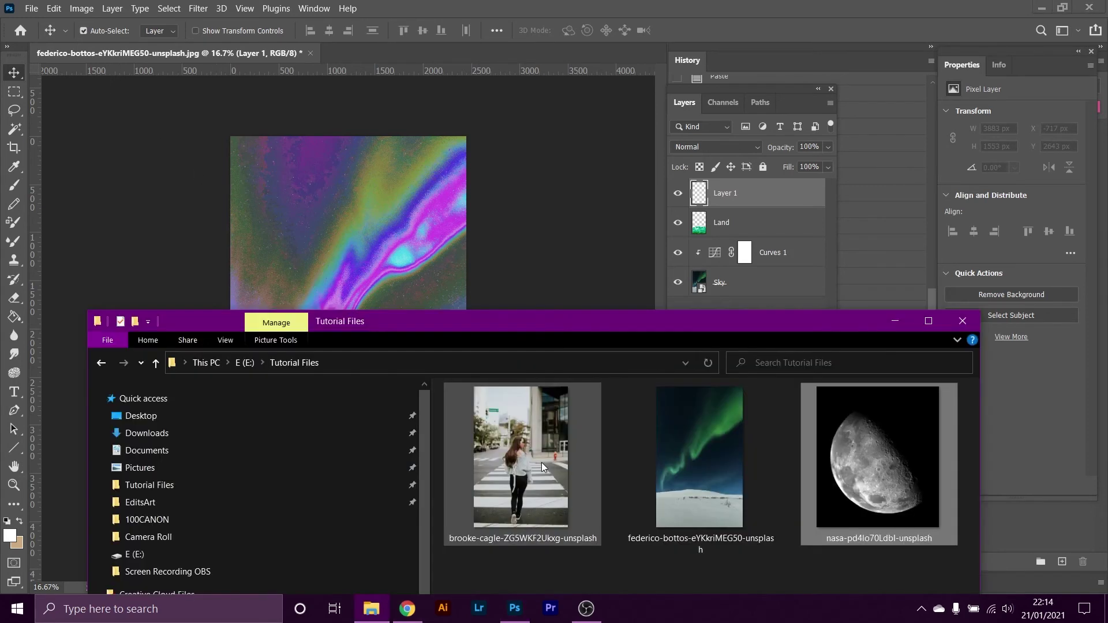
pyautogui.moveTo(393, 297); pyautogui.dragTo(379, 282)
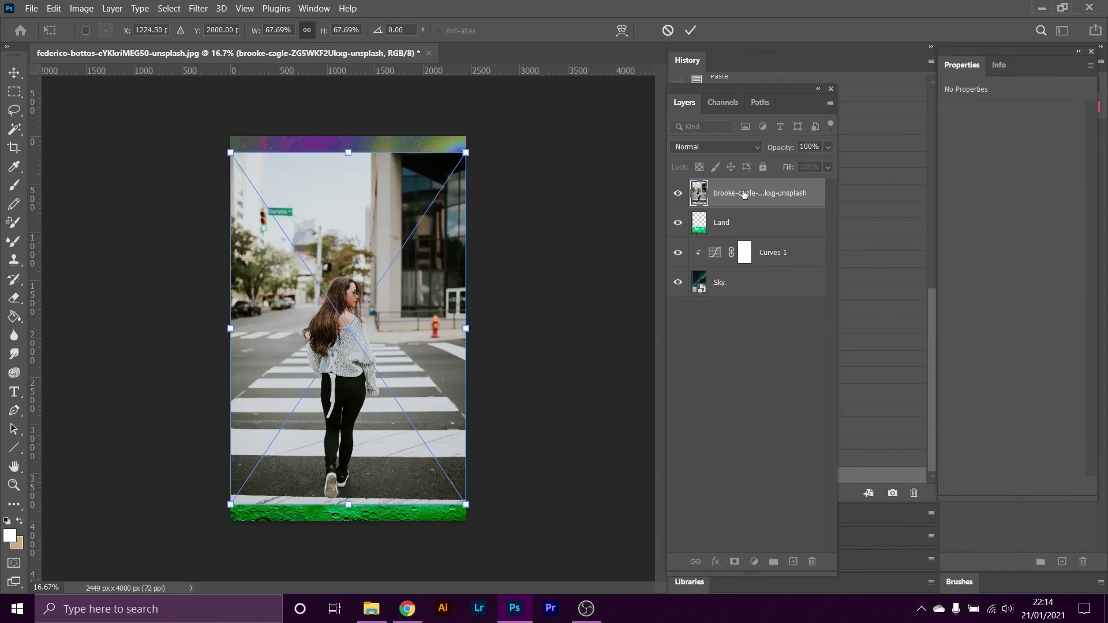
pyautogui.click(13, 72)
# Rename the placed crosswalk photo's layer as Person.
pyautogui.doubleClick(780, 192)
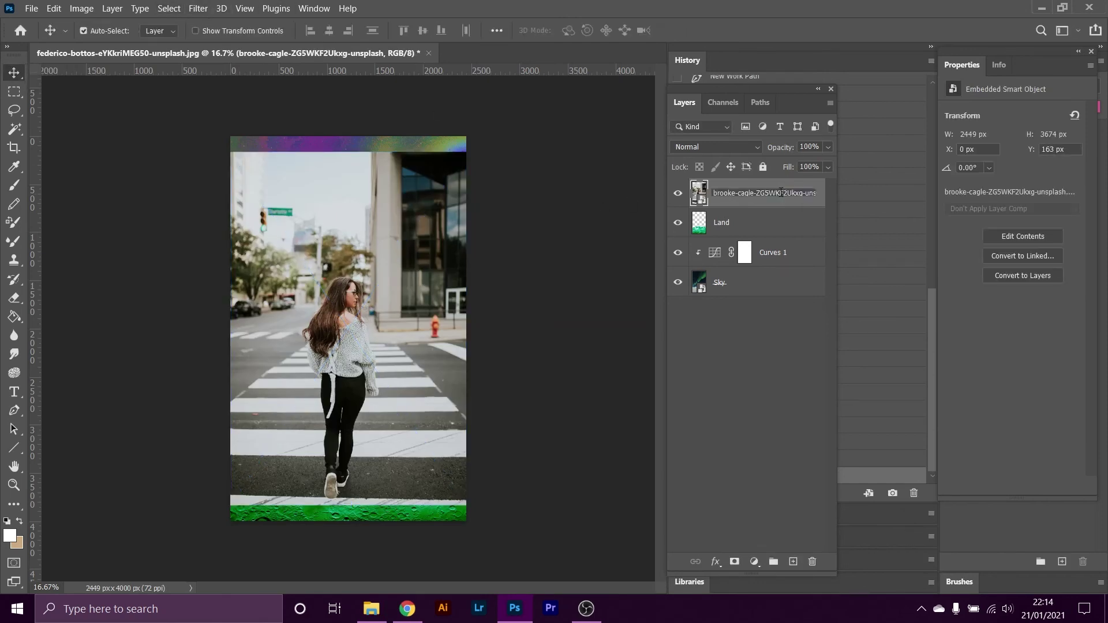
pyautogui.press('BackSpace')
pyautogui.write('Person')
pyautogui.press('Return')
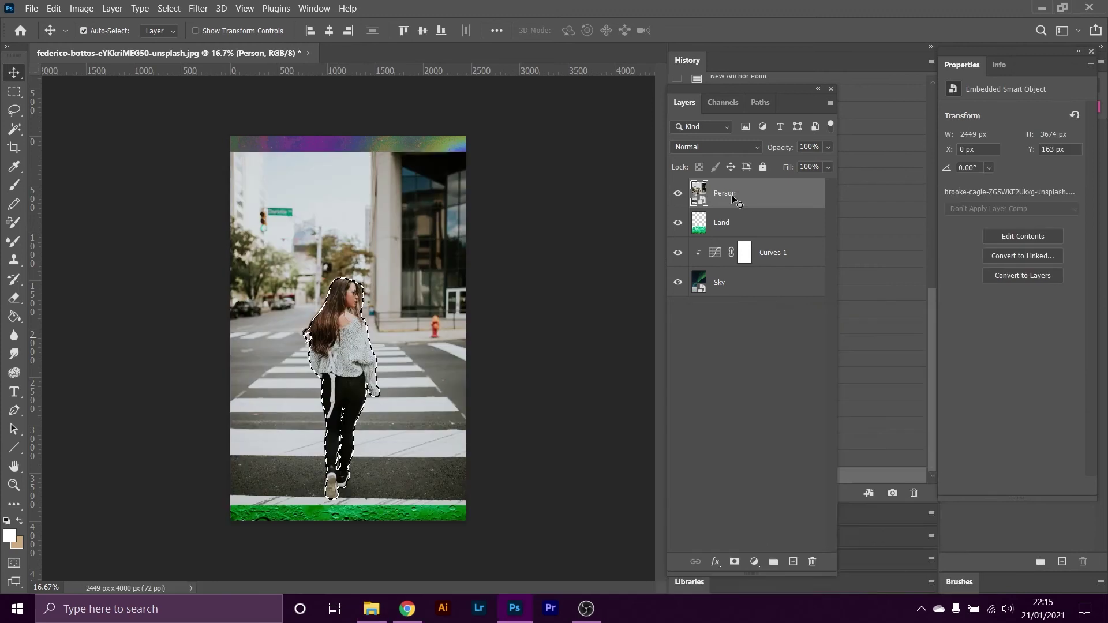
# Rasterize the Person layer and cut the selected woman out of the crosswalk photo.
pyautogui.rightClick(732, 195)
pyautogui.click(778, 270)
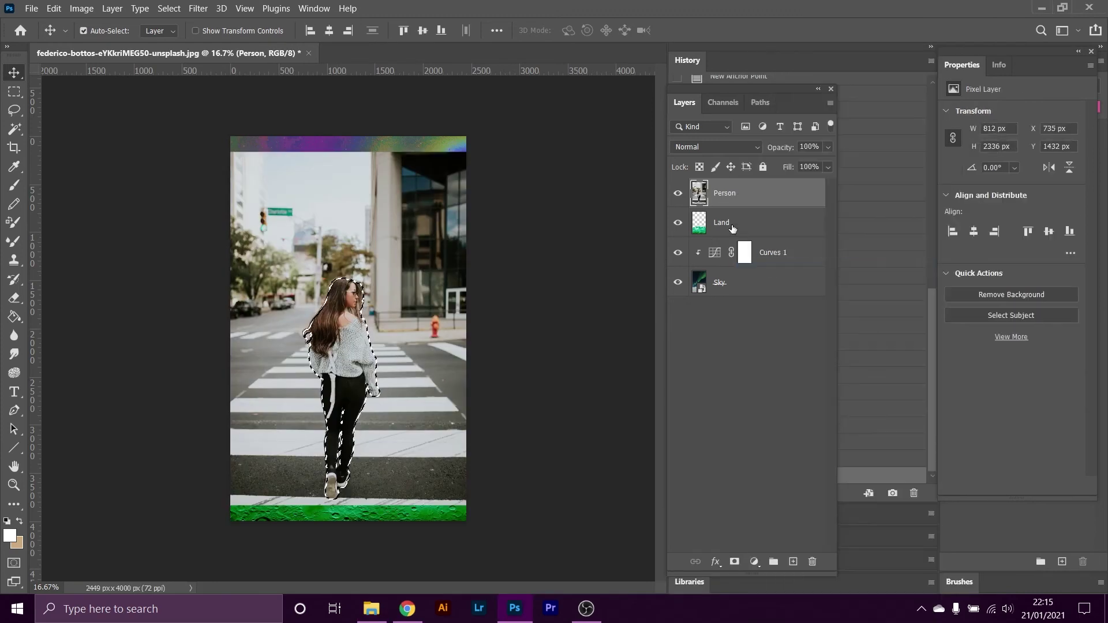
pyautogui.press('Delete')
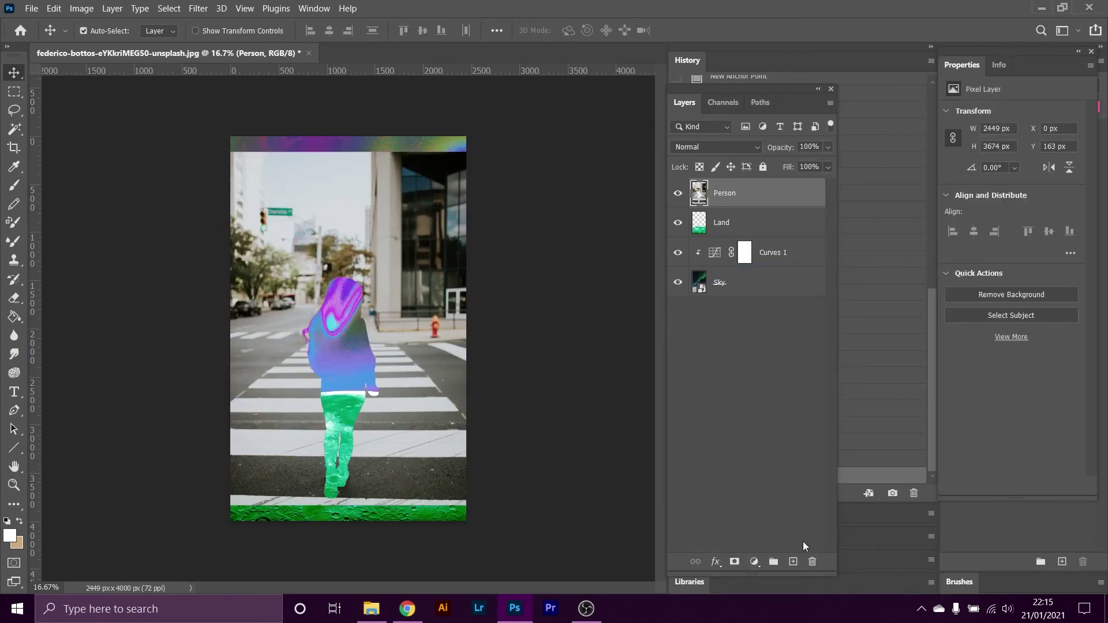
# Add an empty layer above Person and delete the layer with the leftover crosswalk photo.
pyautogui.click(793, 562)
pyautogui.click(738, 233)
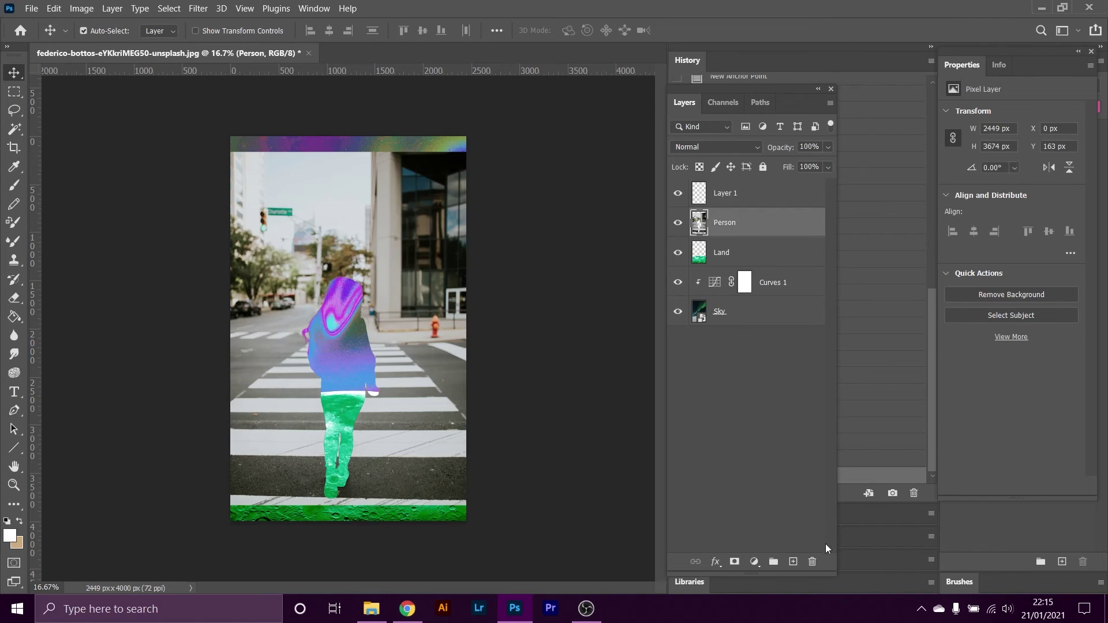
pyautogui.click(812, 561)
pyautogui.click(512, 237)
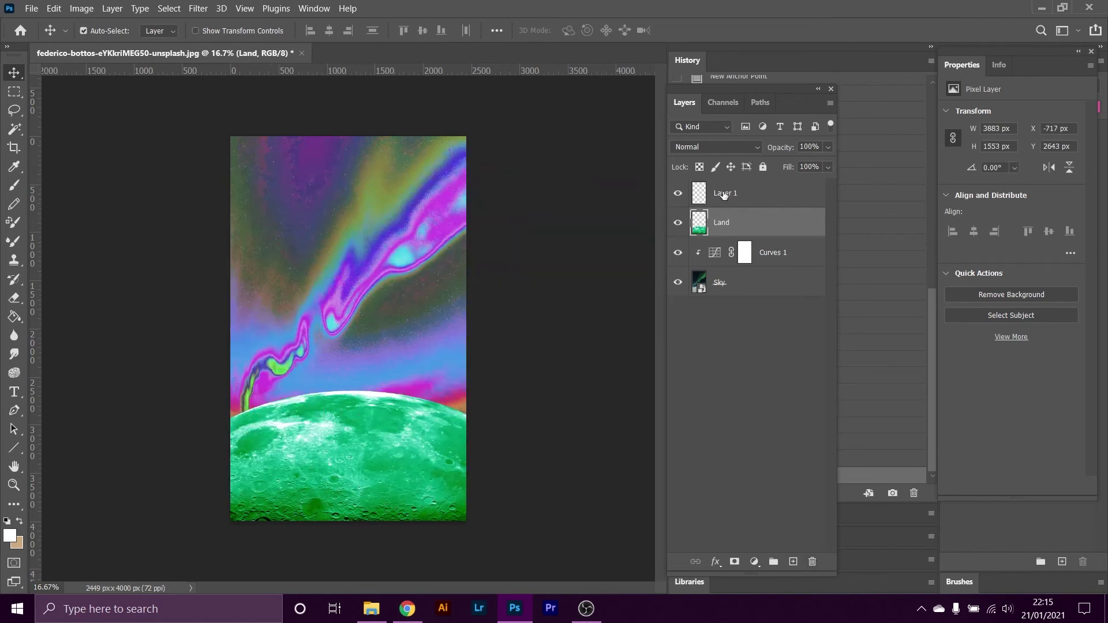
# Name the empty layer Person and paste the cut-out woman onto it.
pyautogui.doubleClick(725, 192)
pyautogui.press('BackSpace')
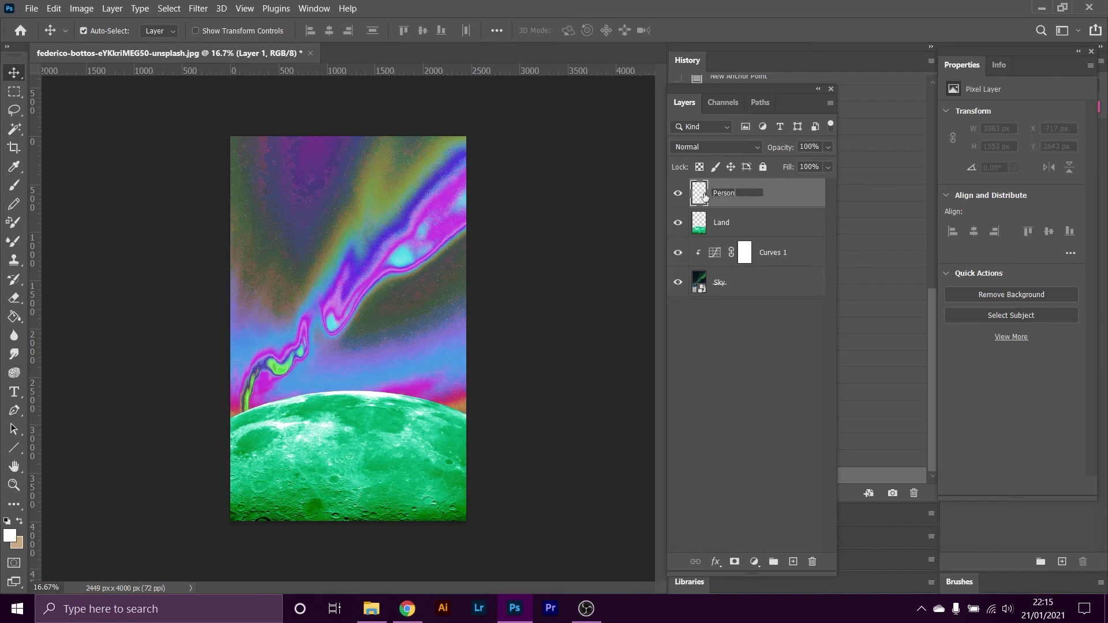
pyautogui.press('Return')
pyautogui.hotkey('ctrl', 'v')
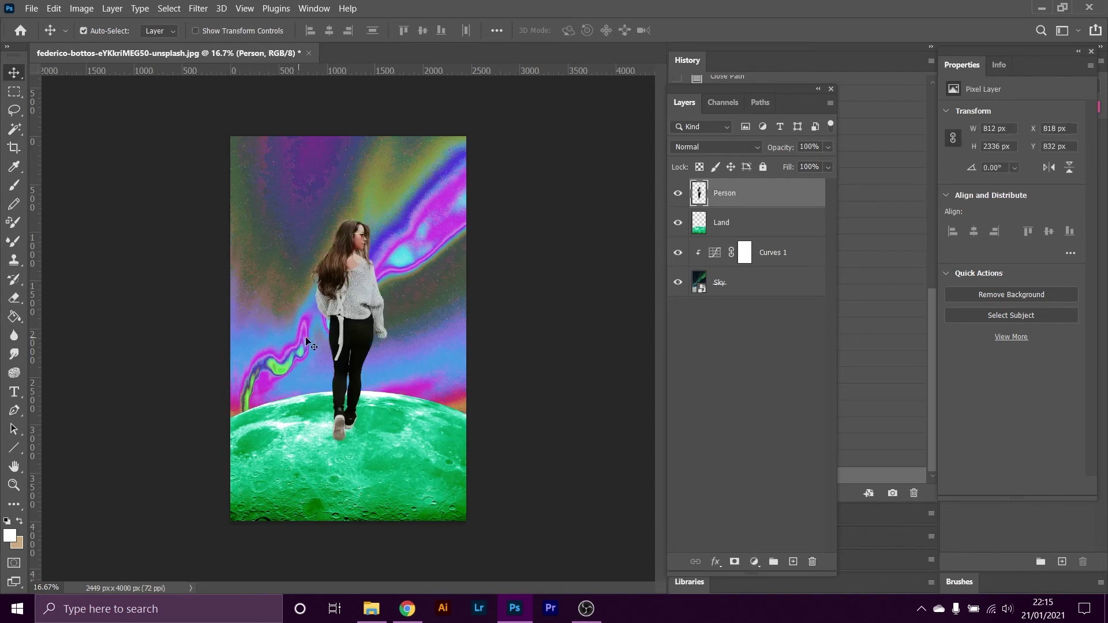
# Move the woman down onto the green moon, scale her to about 84% and centre her on the land.
pyautogui.moveTo(353, 316); pyautogui.dragTo(351, 315)
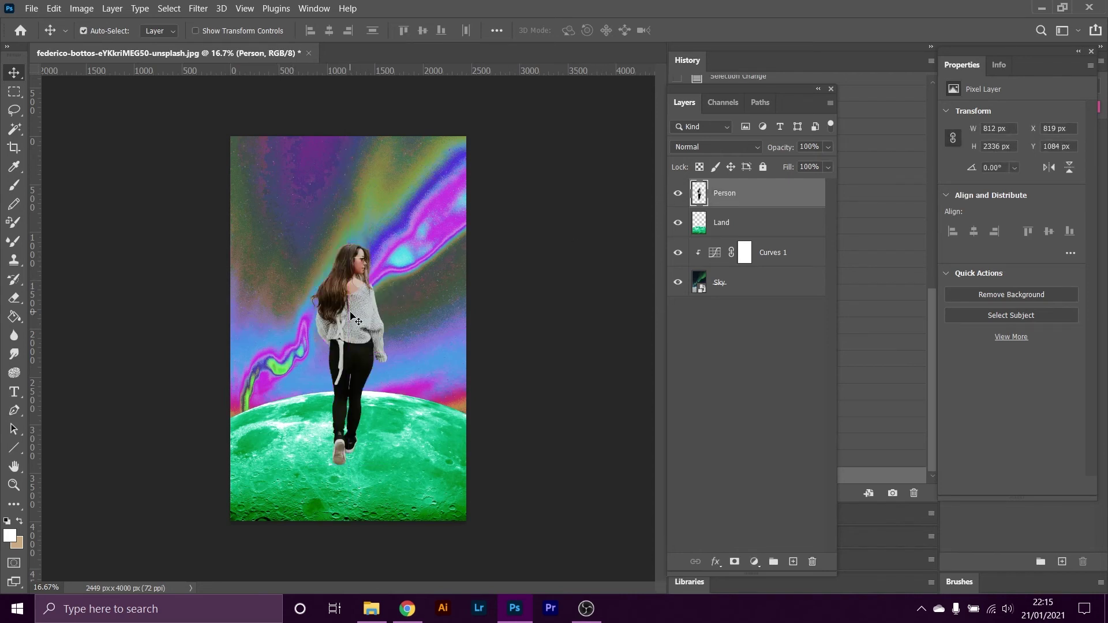
pyautogui.hotkey('ctrl', 't')
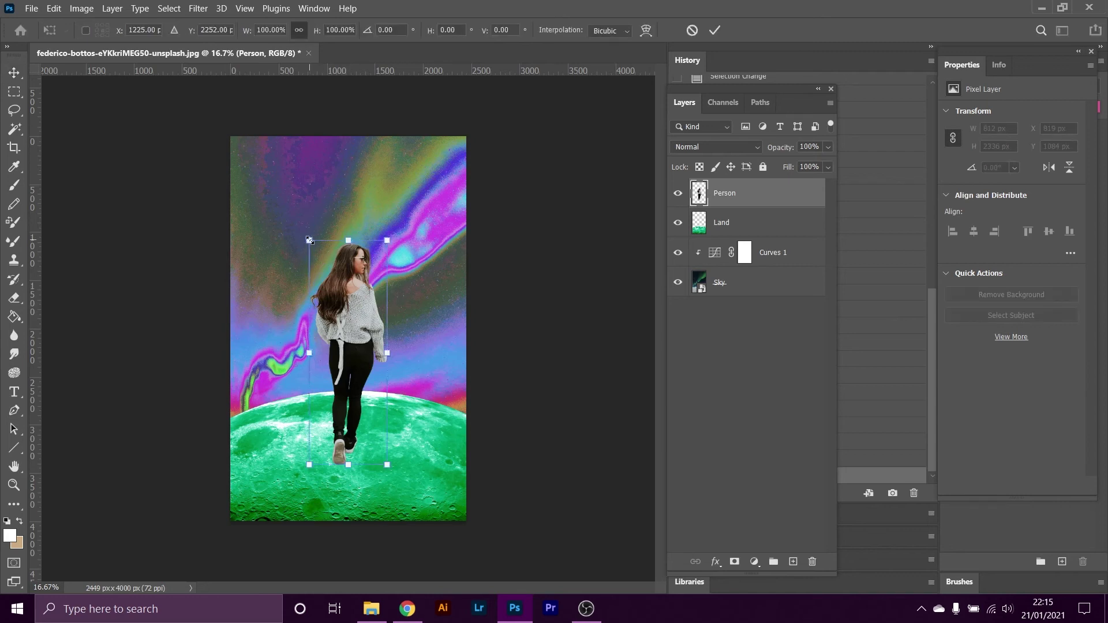
pyautogui.moveTo(309, 240); pyautogui.dragTo(319, 270)
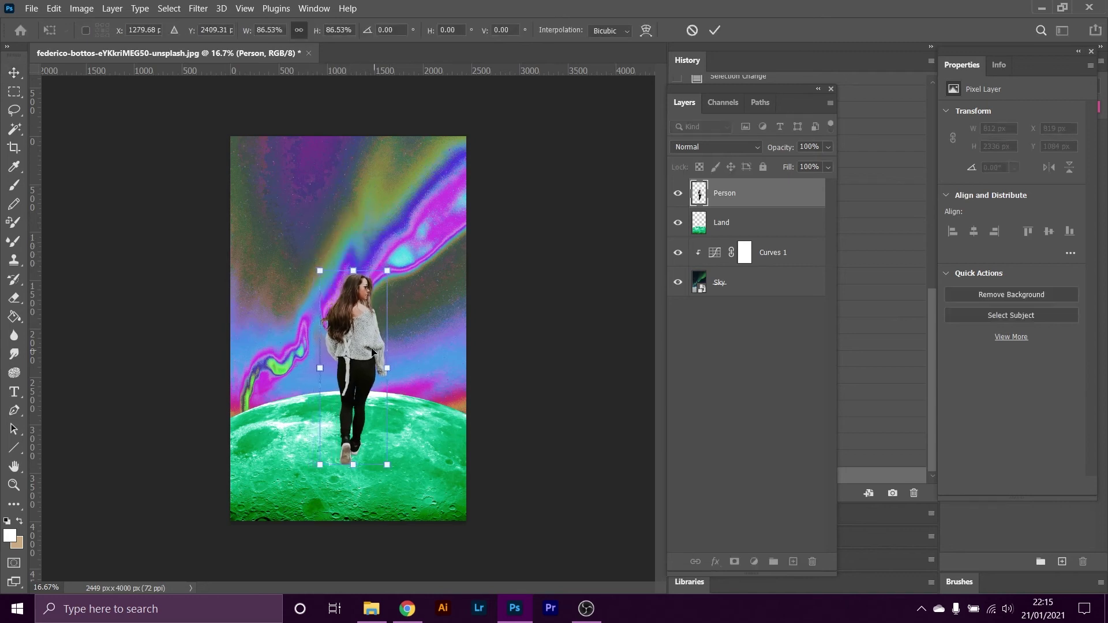
pyautogui.moveTo(371, 351); pyautogui.dragTo(362, 356)
pyautogui.moveTo(360, 356); pyautogui.dragTo(361, 348)
pyautogui.moveTo(314, 270); pyautogui.dragTo(317, 276)
pyautogui.press('Return')
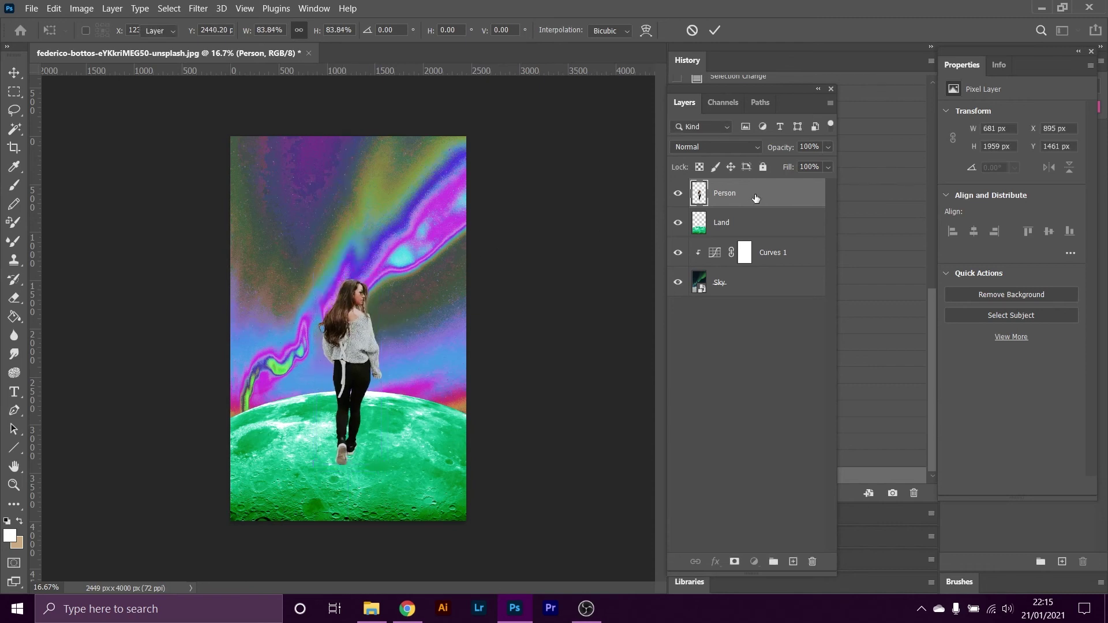
# Duplicate the Person layer under the name Shaddow.
pyautogui.rightClick(762, 196)
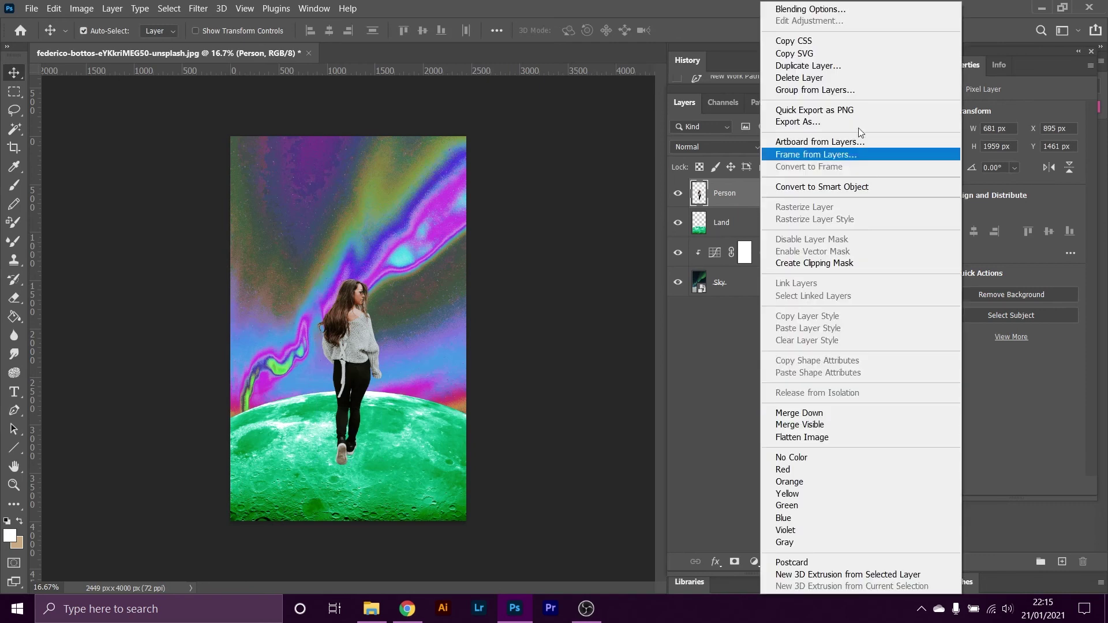
pyautogui.click(808, 66)
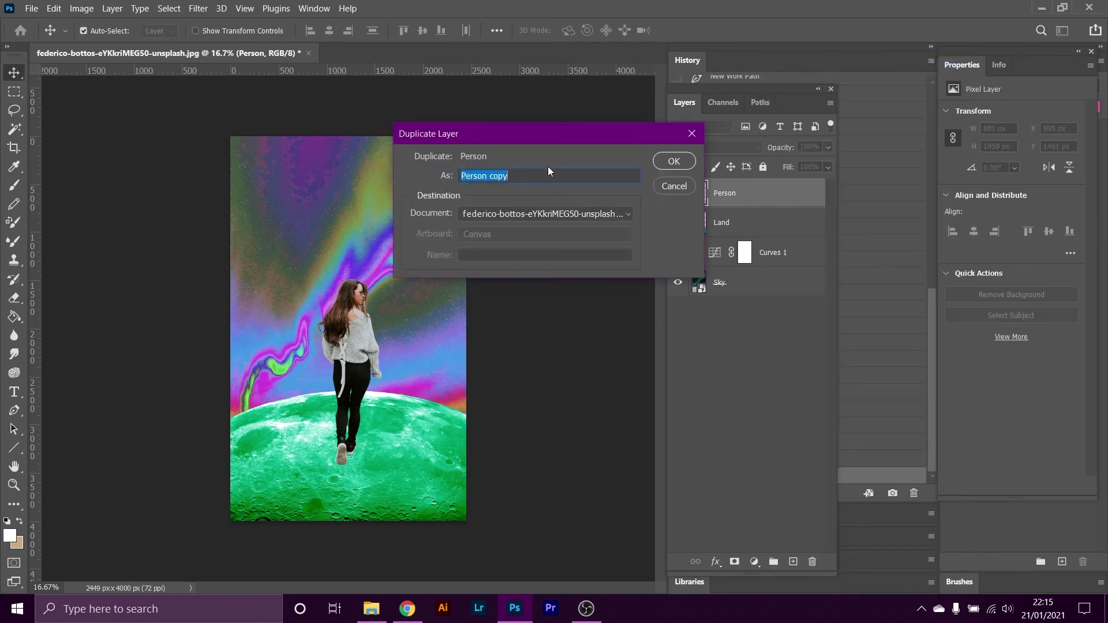
pyautogui.write('Shaddow')
pyautogui.click(674, 162)
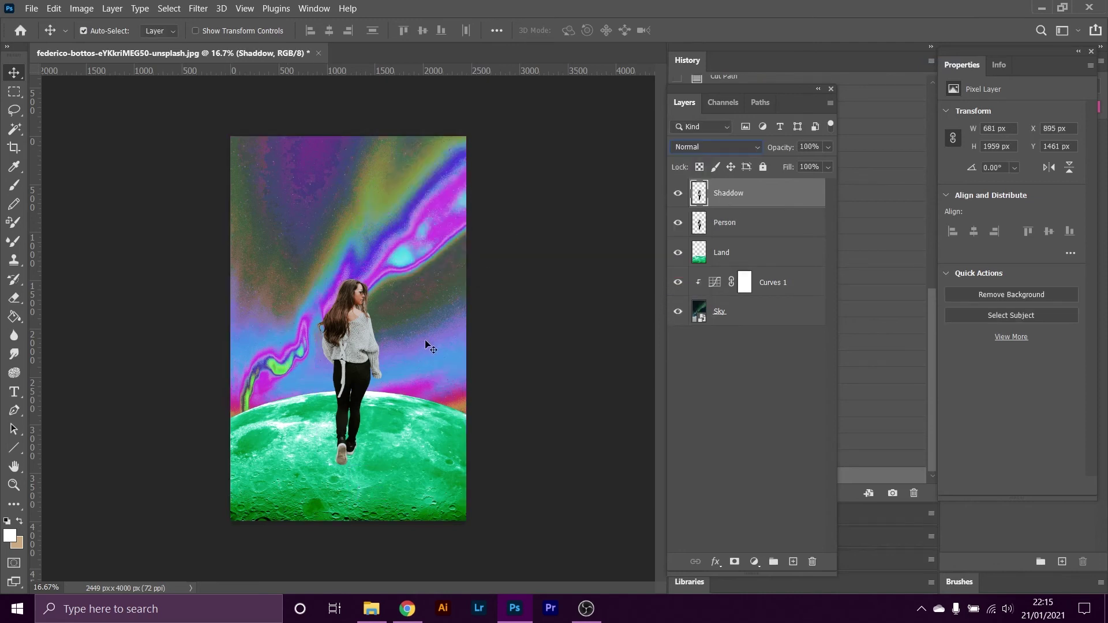
# Rotate the Shaddow copy about 139° so it extends from the woman's feet, and place its layer below Person.
pyautogui.press('ctrl')
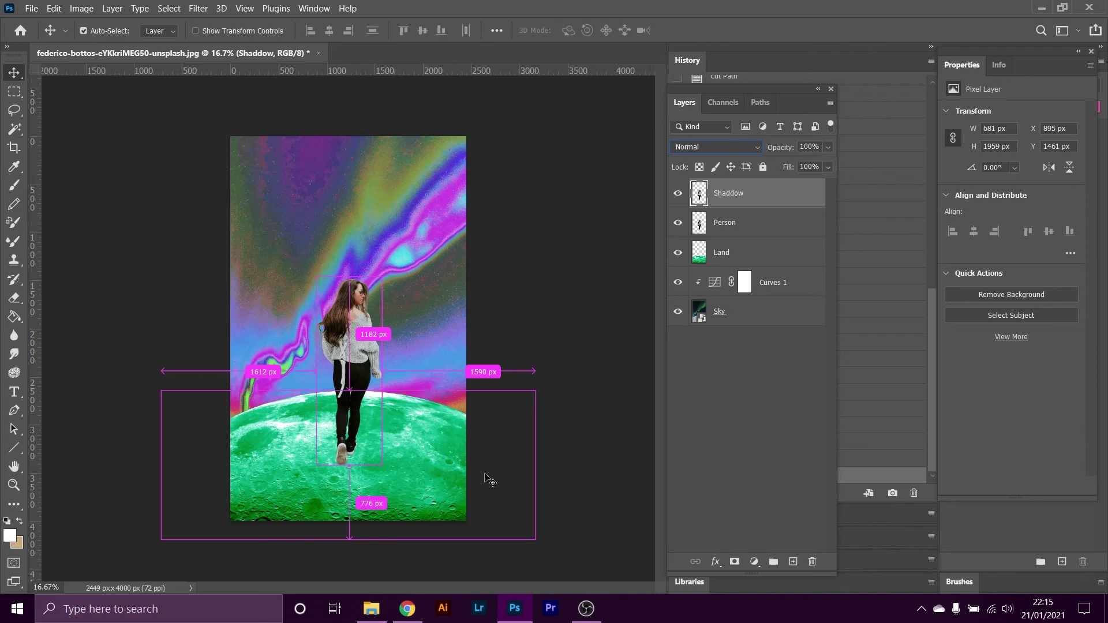
pyautogui.hotkey('ctrl', 't')
pyautogui.moveTo(356, 282); pyautogui.dragTo(413, 439)
pyautogui.moveTo(379, 389); pyautogui.dragTo(406, 538)
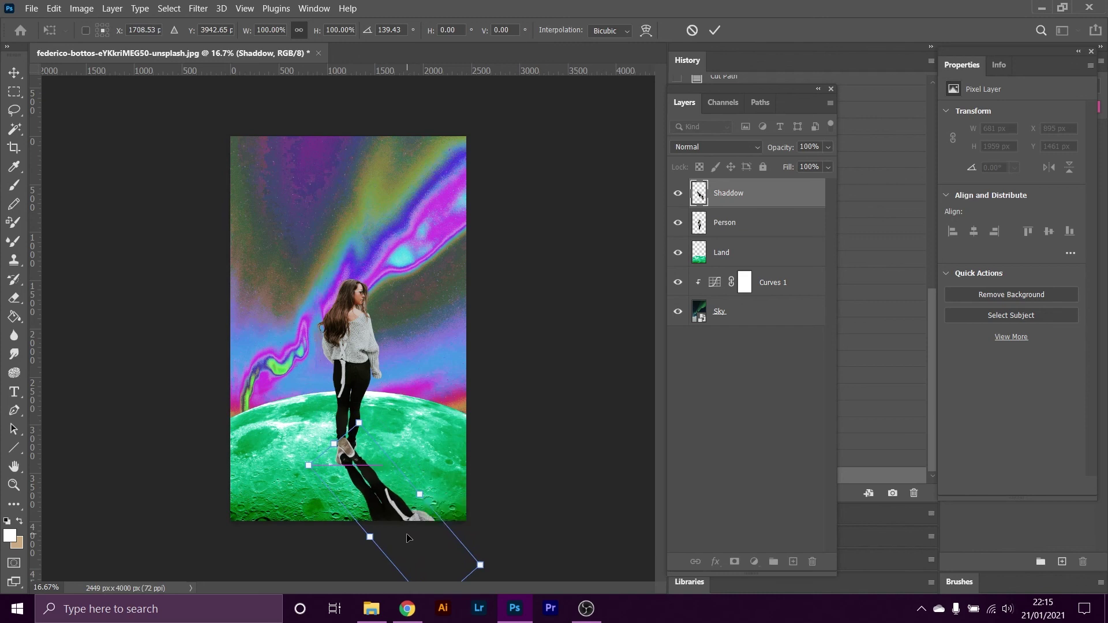
pyautogui.press('Return')
pyautogui.moveTo(757, 198); pyautogui.dragTo(749, 237)
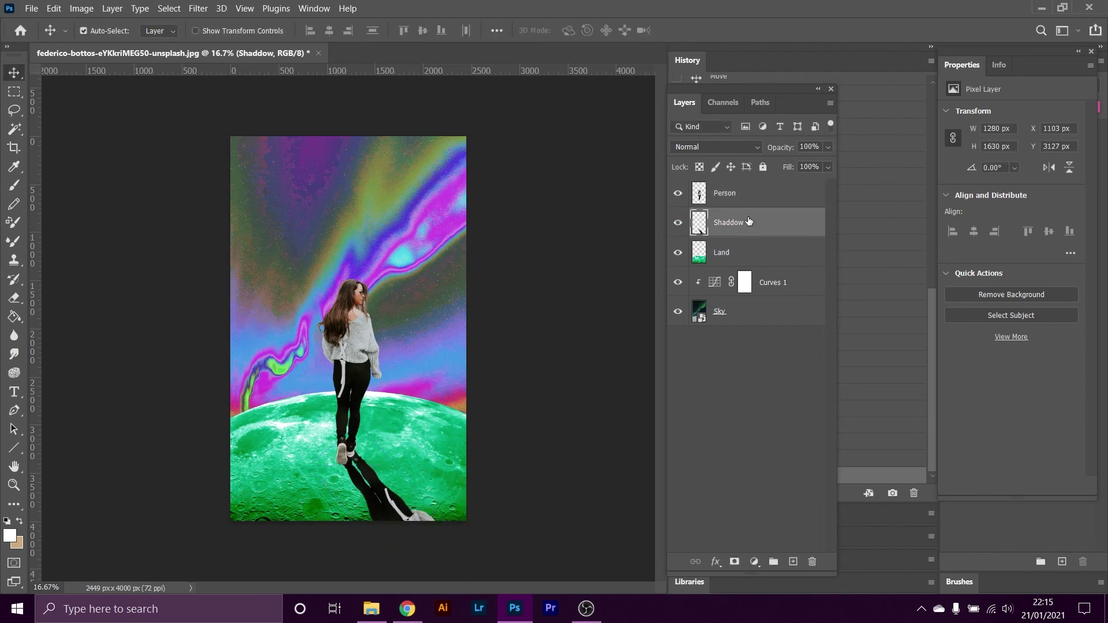
# Turn the Shaddow layer solid black with an Exposure adjustment of -20.00.
pyautogui.click(725, 147)
pyautogui.click(82, 8)
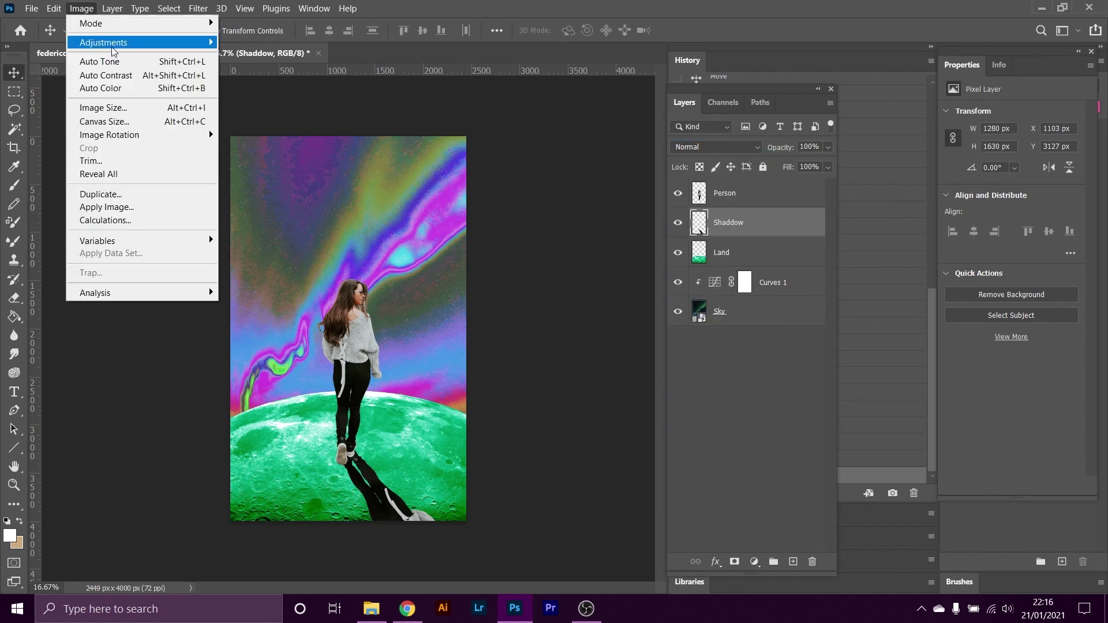
pyautogui.moveTo(115, 46)
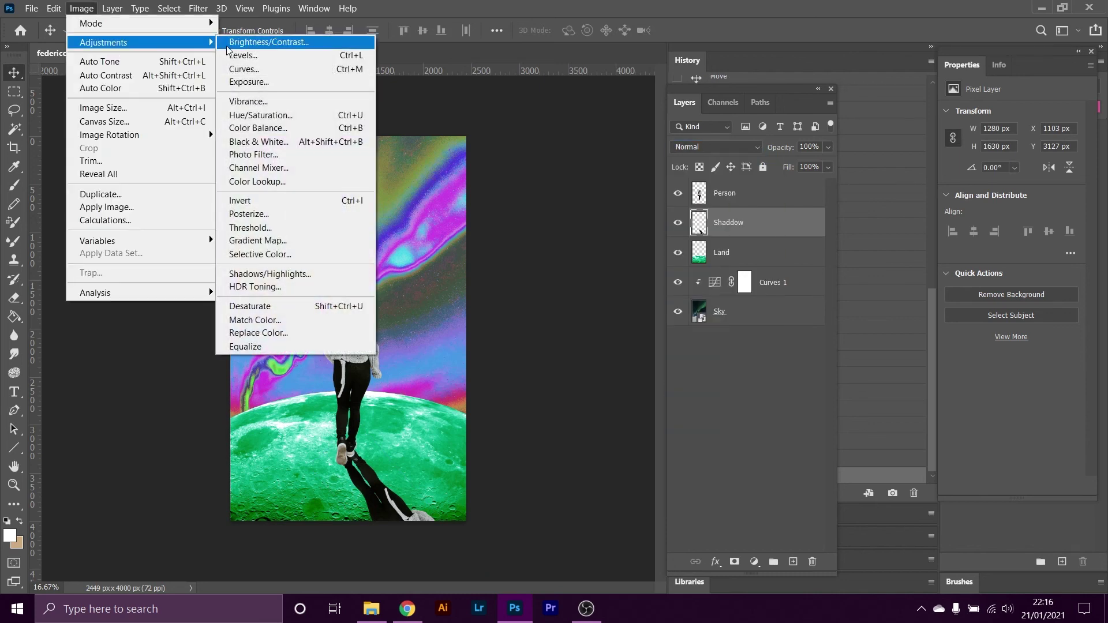
pyautogui.click(249, 81)
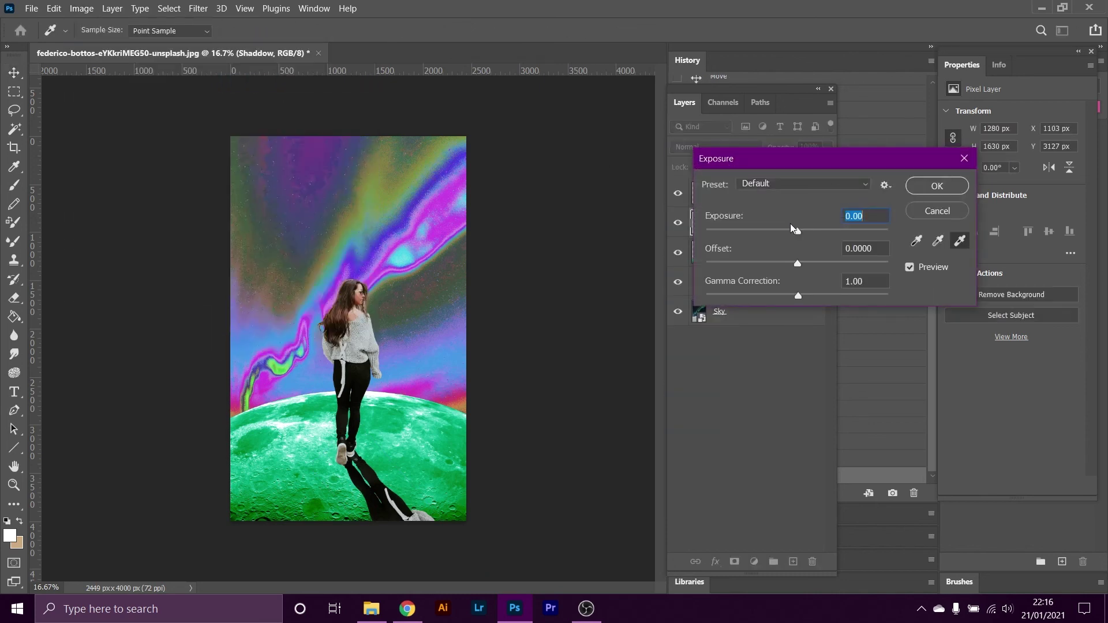
pyautogui.moveTo(798, 231); pyautogui.dragTo(703, 236)
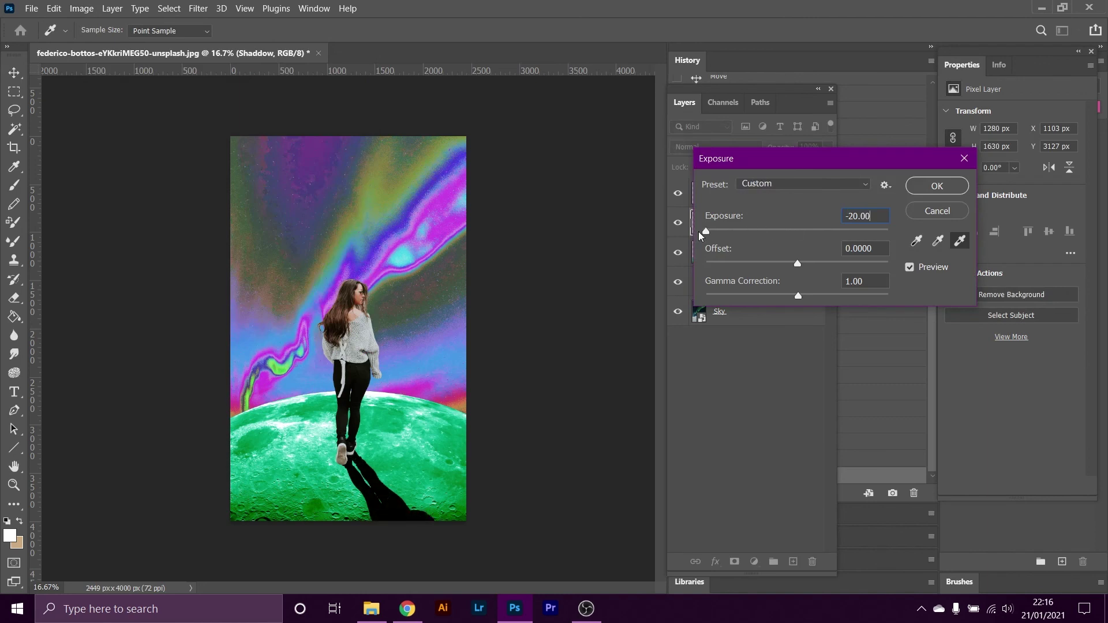
pyautogui.click(936, 185)
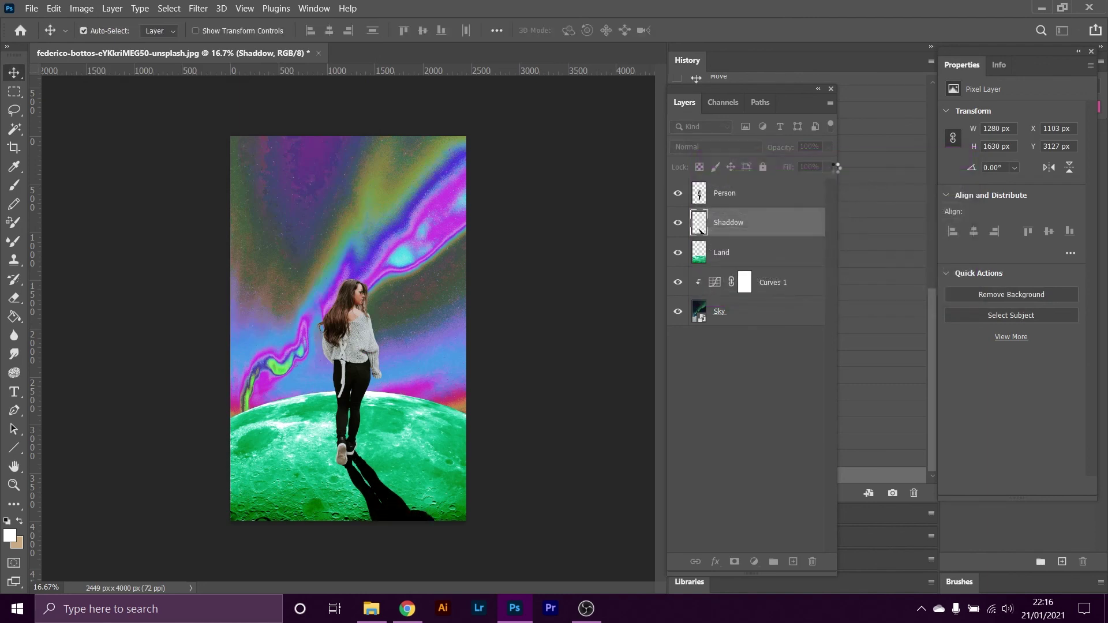
# Lower the Shaddow layer's opacity to about 48%.
pyautogui.click(827, 146)
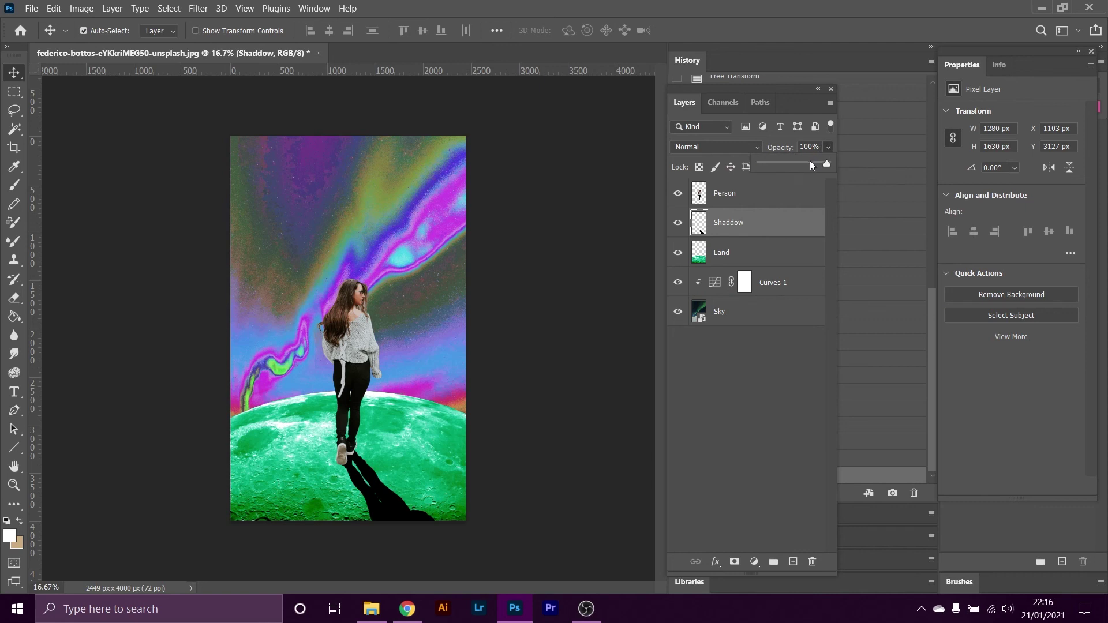
pyautogui.moveTo(795, 164); pyautogui.dragTo(775, 172)
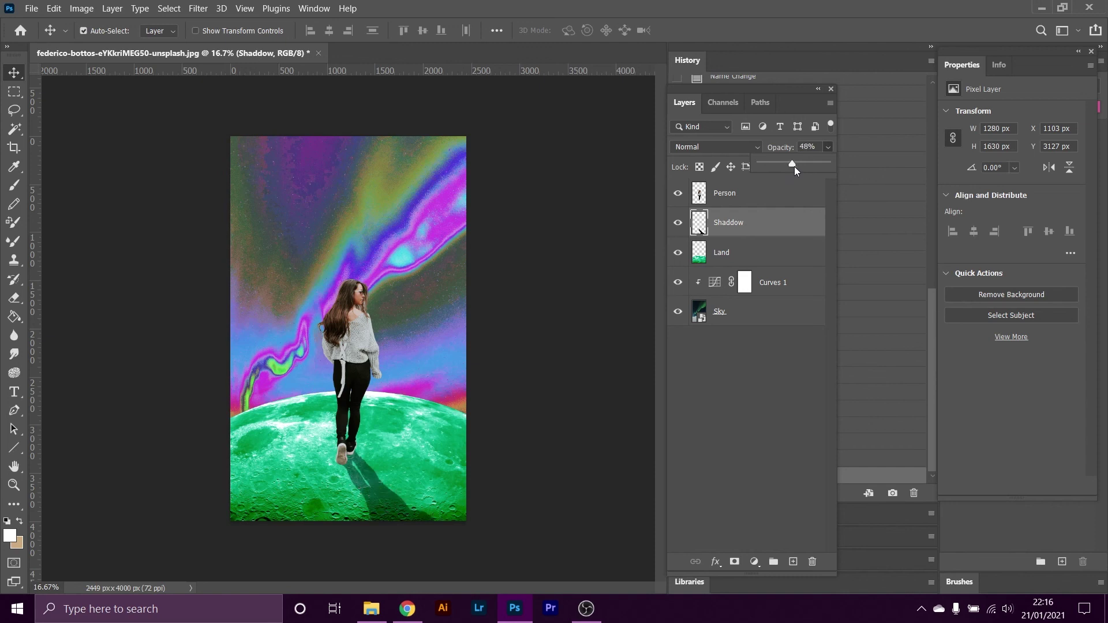
pyautogui.click(761, 179)
# Apply the Add Noise filter to the Person layer with an amount of 56.32% and Uniform distribution.
pyautogui.click(761, 193)
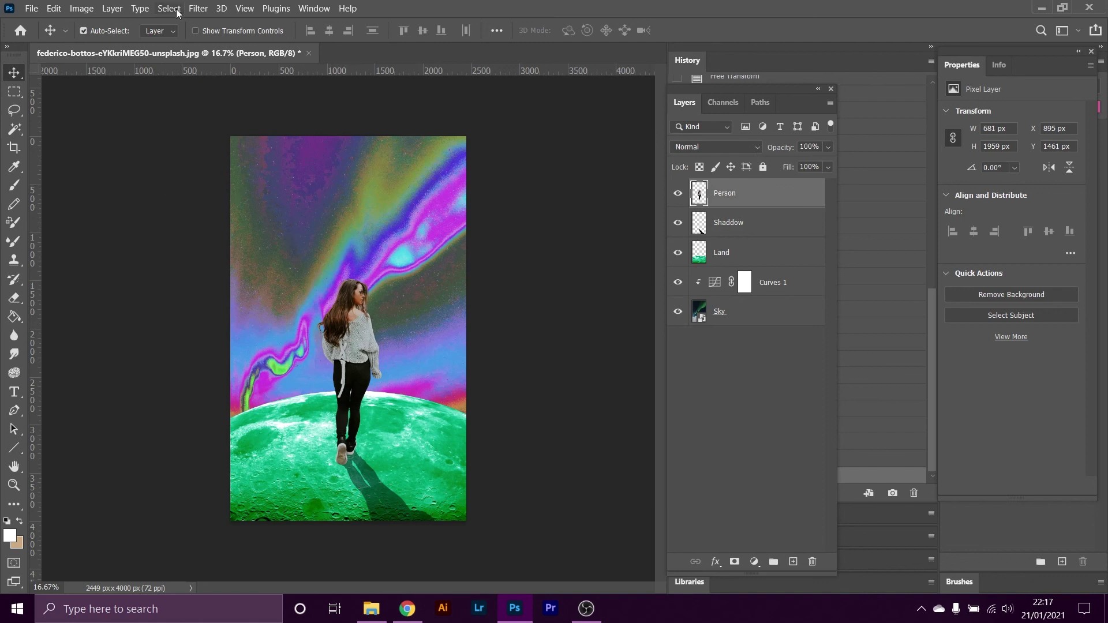
pyautogui.click(198, 8)
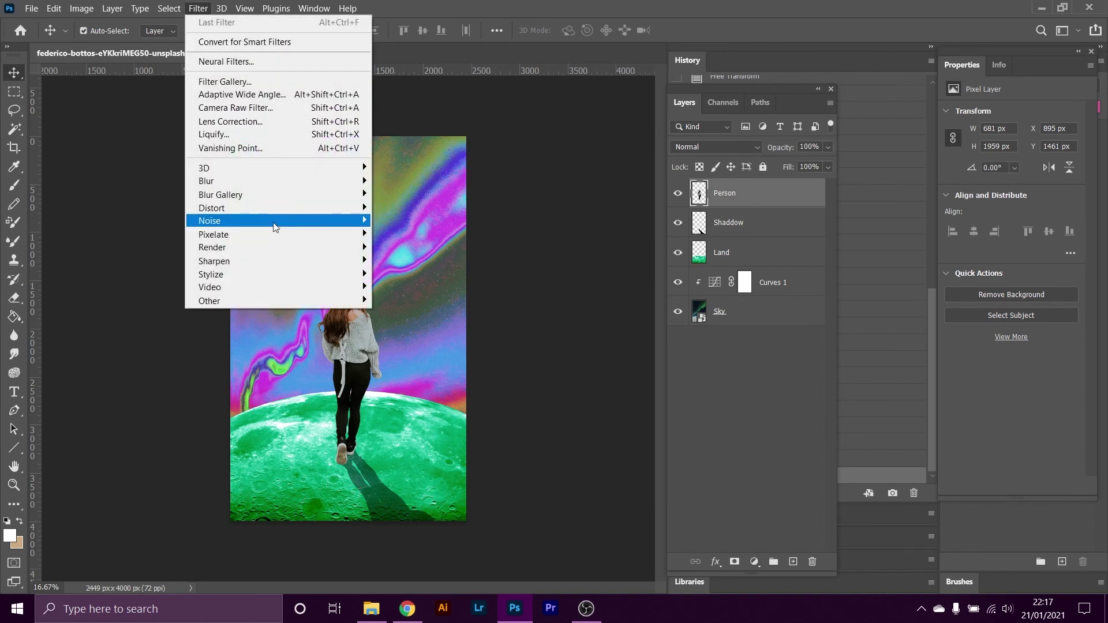
pyautogui.moveTo(274, 222)
pyautogui.click(385, 223)
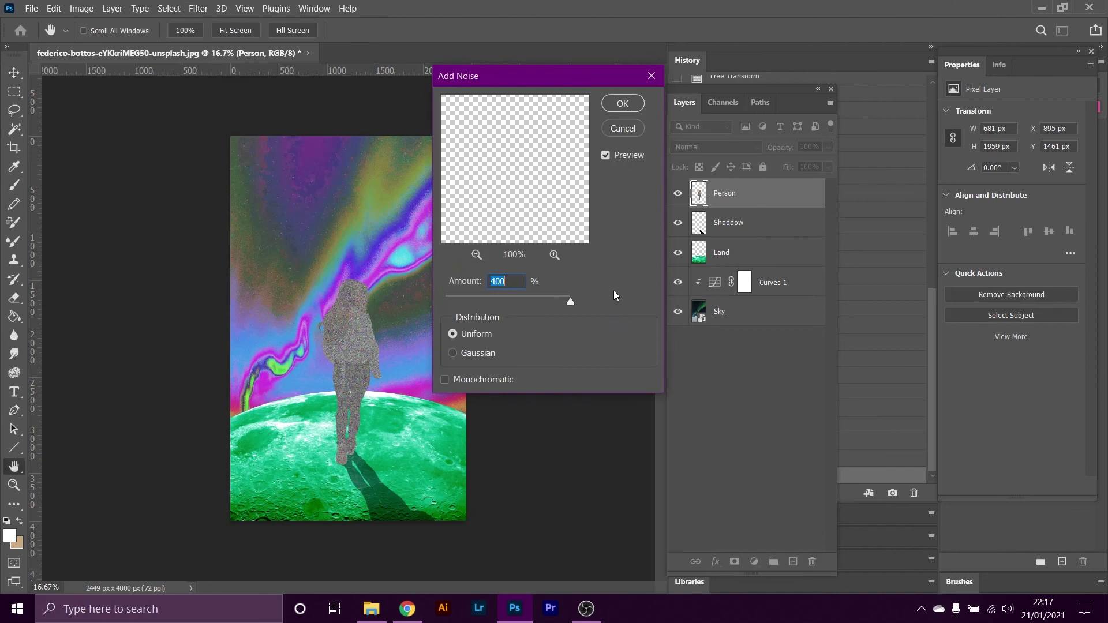
pyautogui.moveTo(572, 296); pyautogui.dragTo(511, 302)
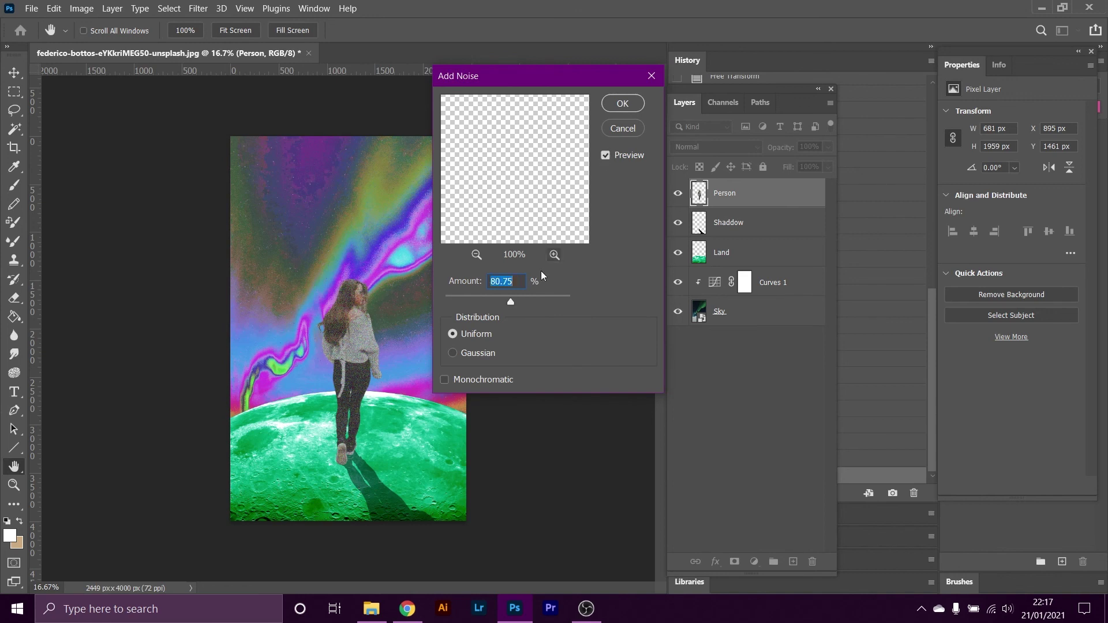
pyautogui.moveTo(510, 300); pyautogui.dragTo(492, 299)
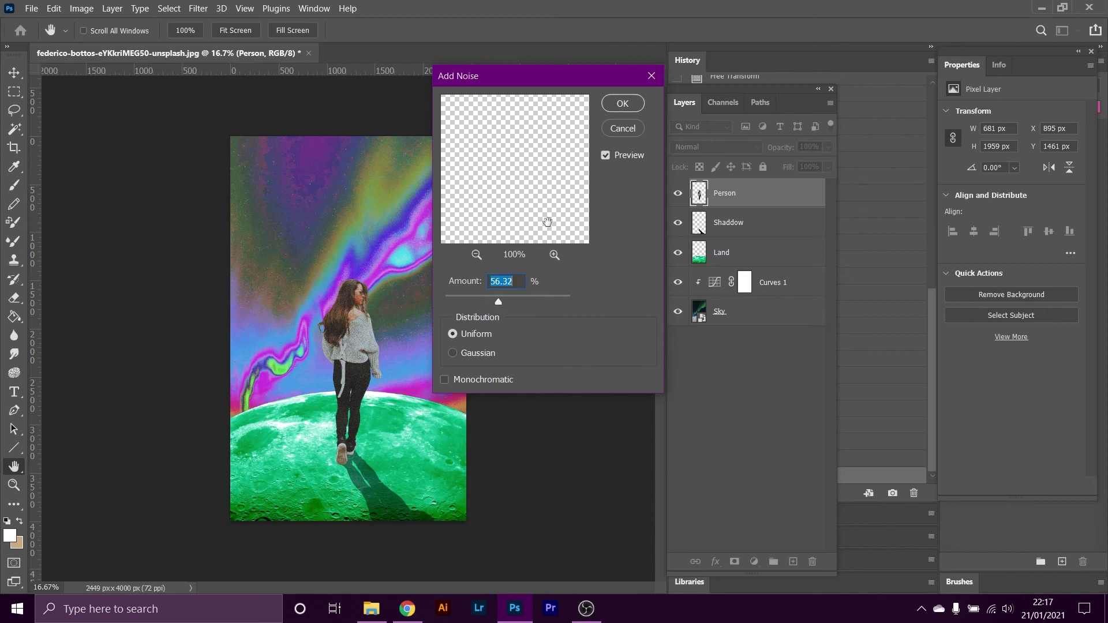
pyautogui.click(634, 103)
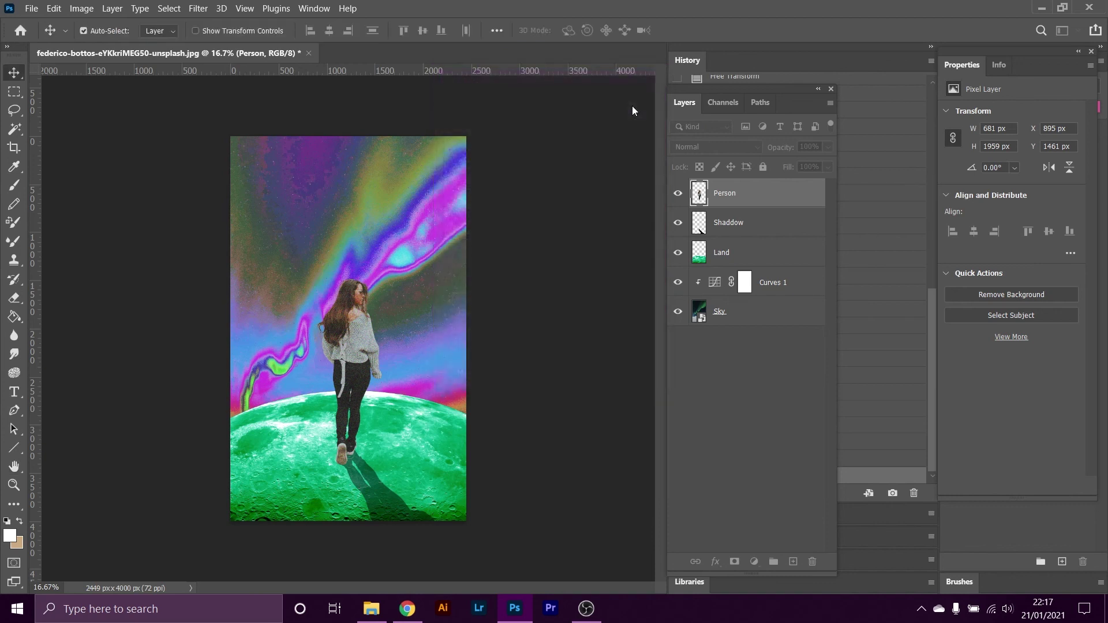